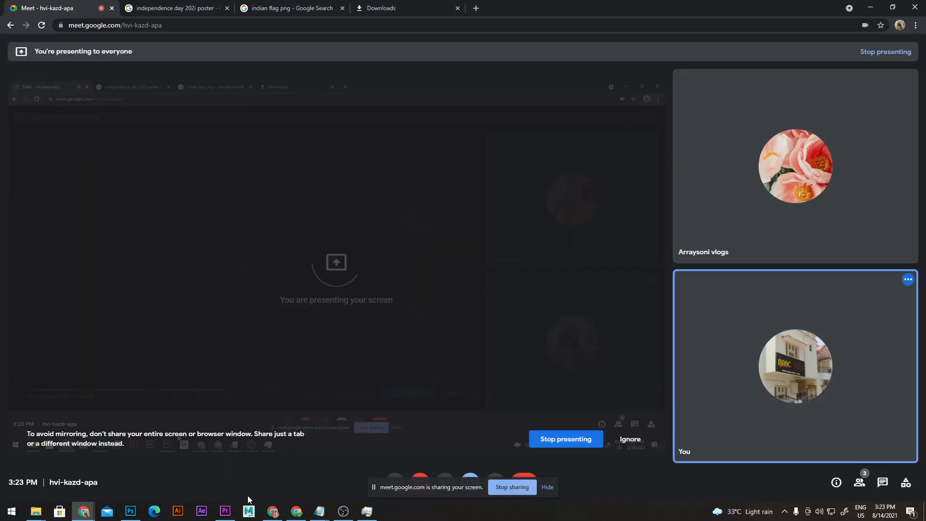
Switch to Adobe Premiere Pro and hide the screen-sharing notice
left_click(227, 510)
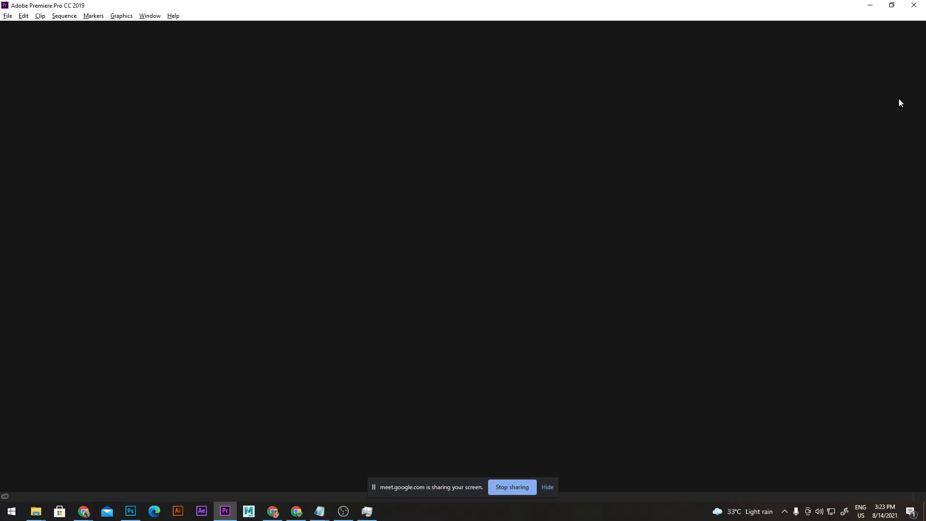
left_click(545, 486)
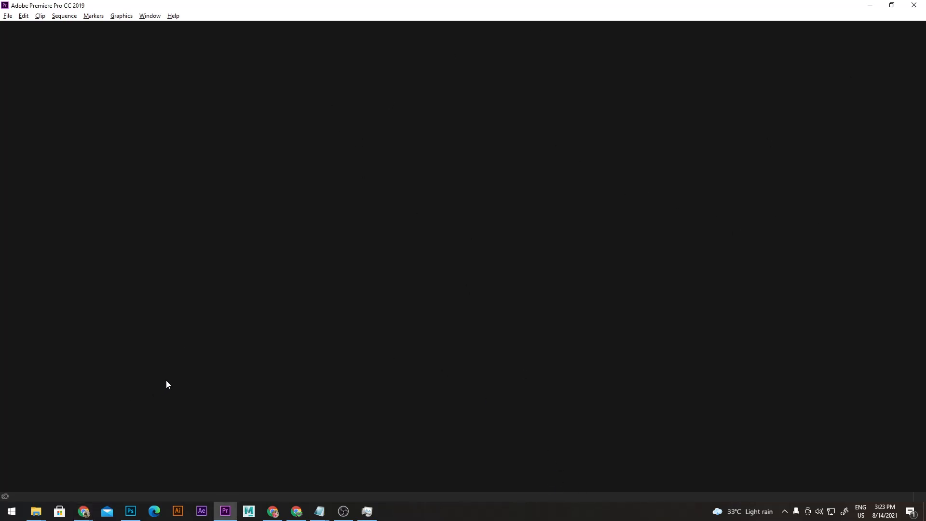
mouse_move(226, 515)
left_click(171, 17)
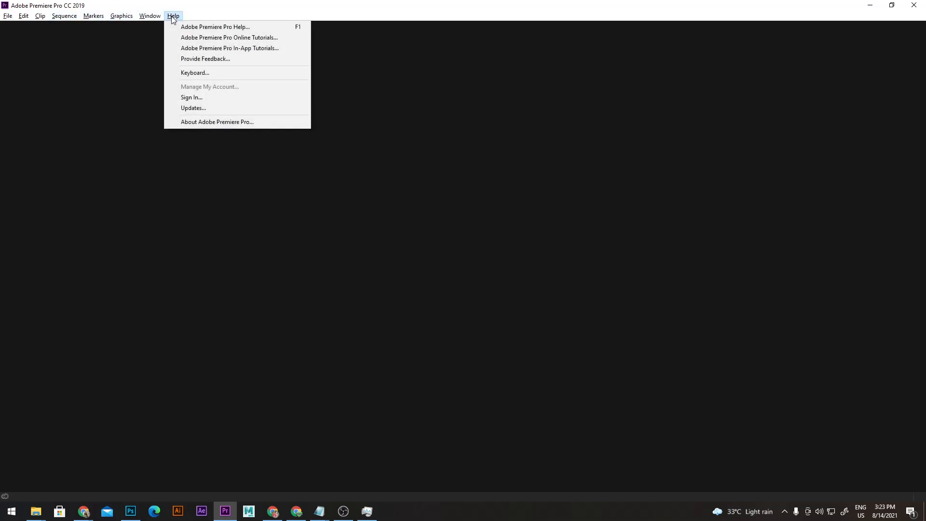
left_click(172, 18)
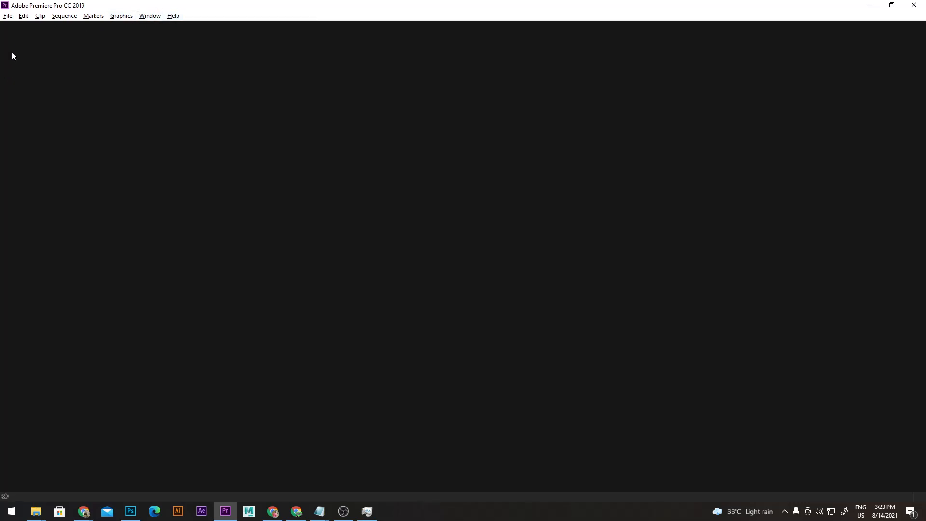
Start a new project and name it Demo_Classes_01
left_click(7, 18)
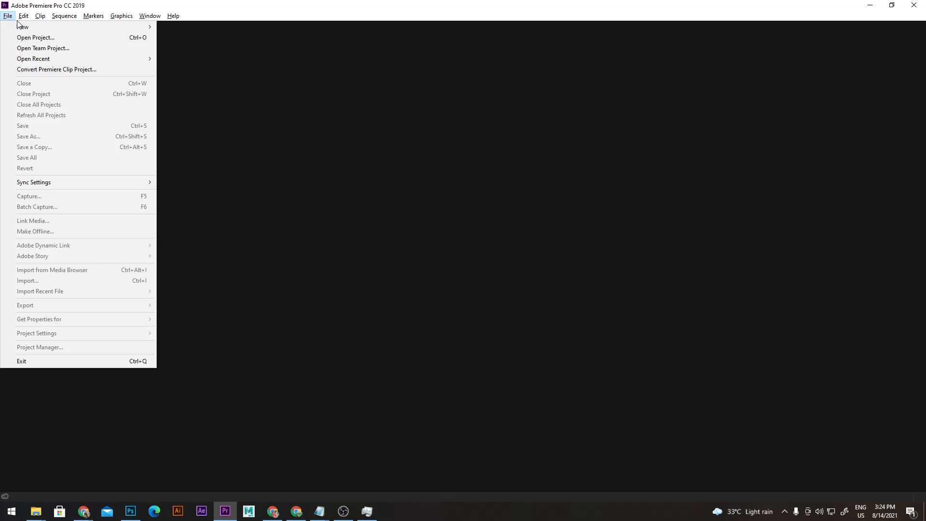
mouse_move(31, 29)
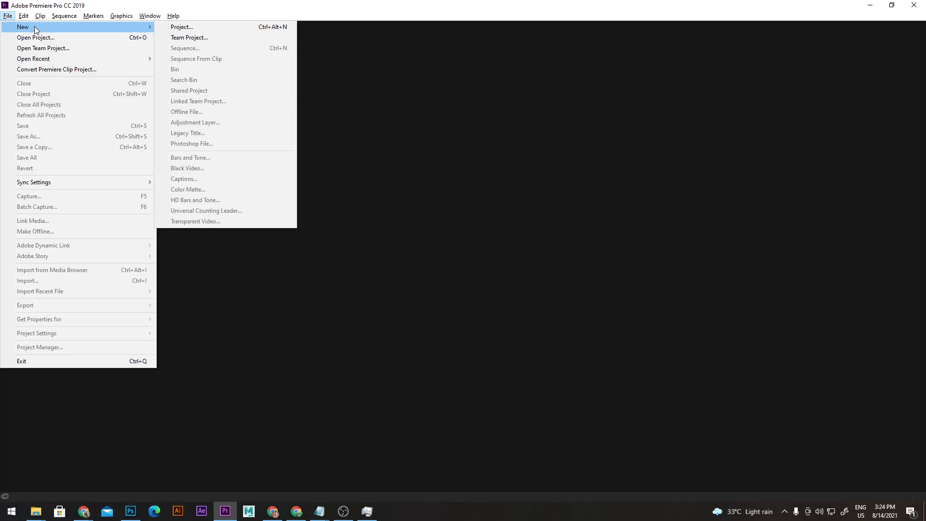
left_click(192, 28)
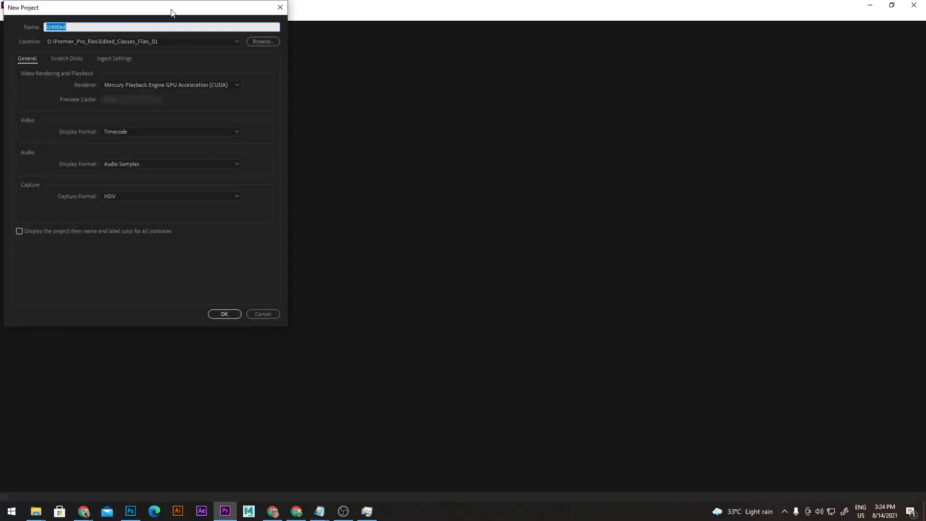
mouse_move(517, 106)
left_mouse_down()
mouse_move(508, 91)
mouse_move(521, 93)
left_mouse_up()
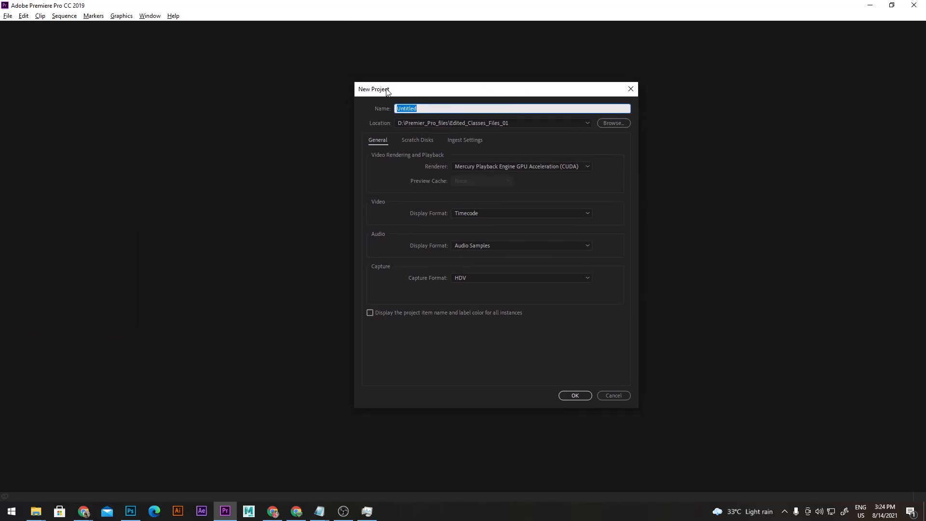
left_click_drag(418, 93, 444, 91)
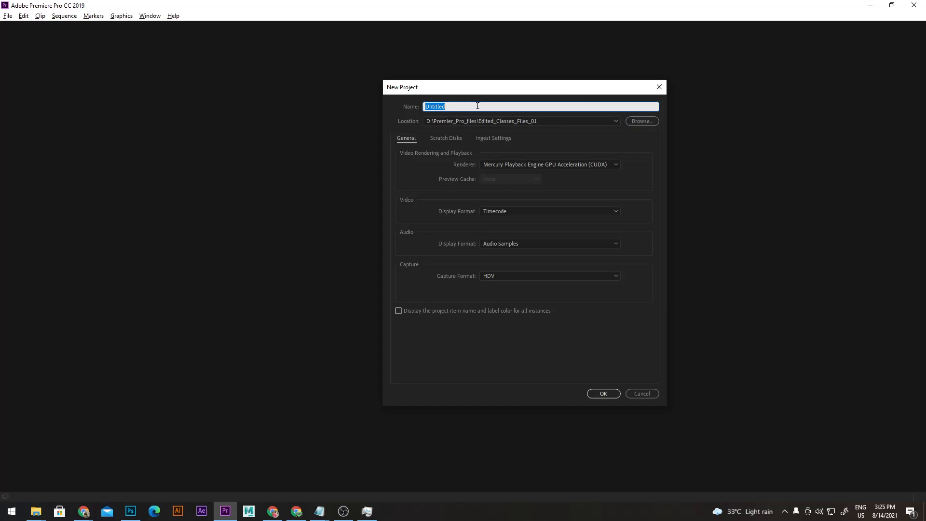
key("BackSpace")
type("Do")
type("mo_Cl")
type("asse")
type("s_01")
Set the project's save location to the Edited_Classes_Files_01 folder inside Premier_Pro_files on drive D
left_click(634, 121)
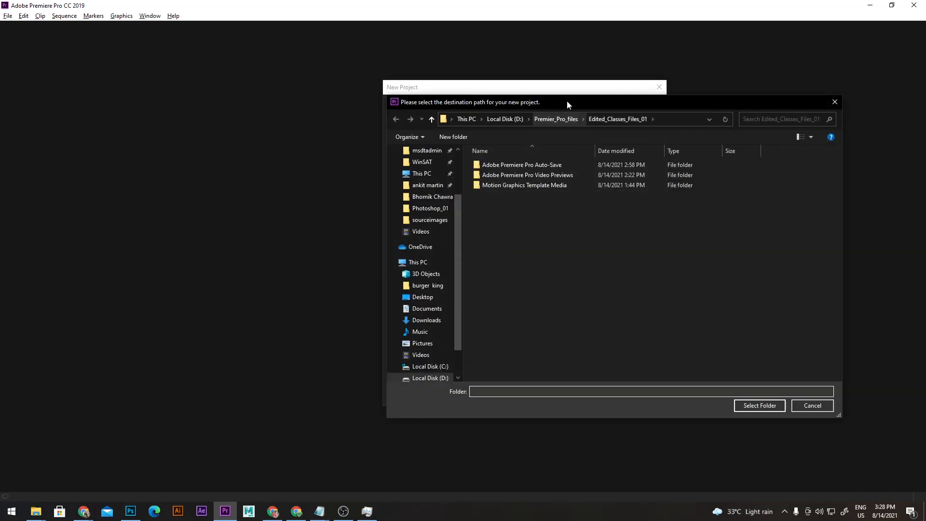
left_click_drag(565, 102, 582, 112)
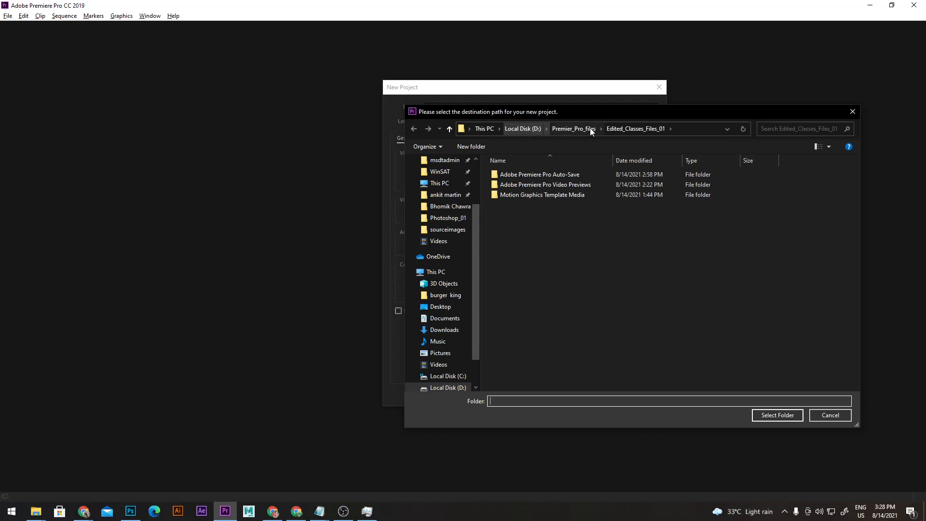
left_click(581, 129)
scroll(733, 289, "down", 1)
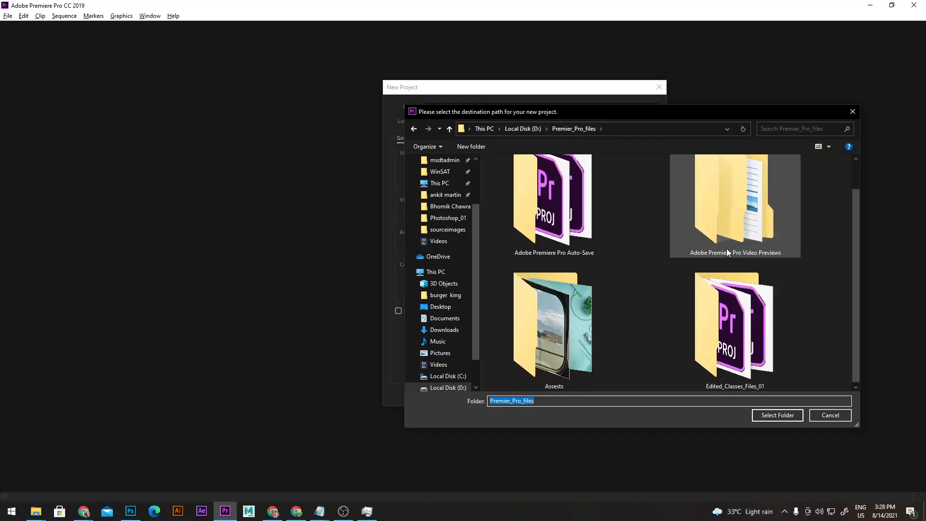
double_click(742, 326)
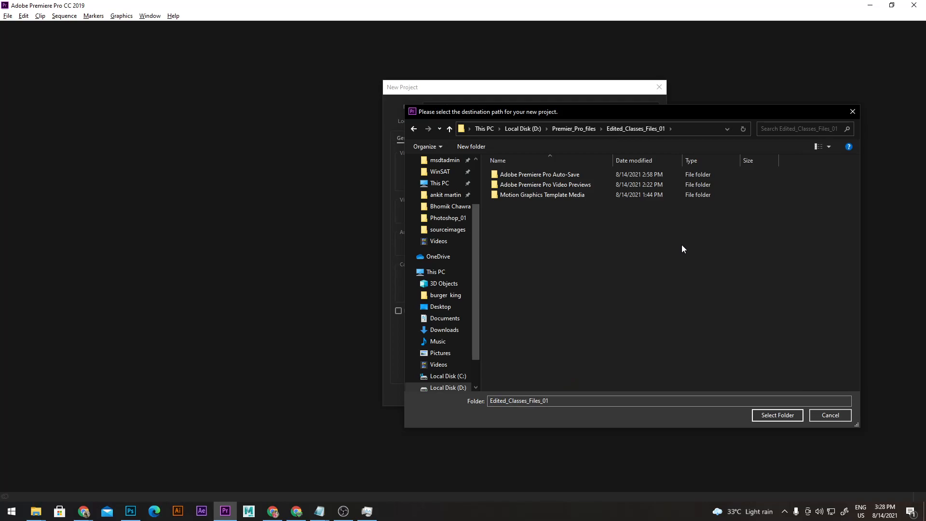
left_click(778, 416)
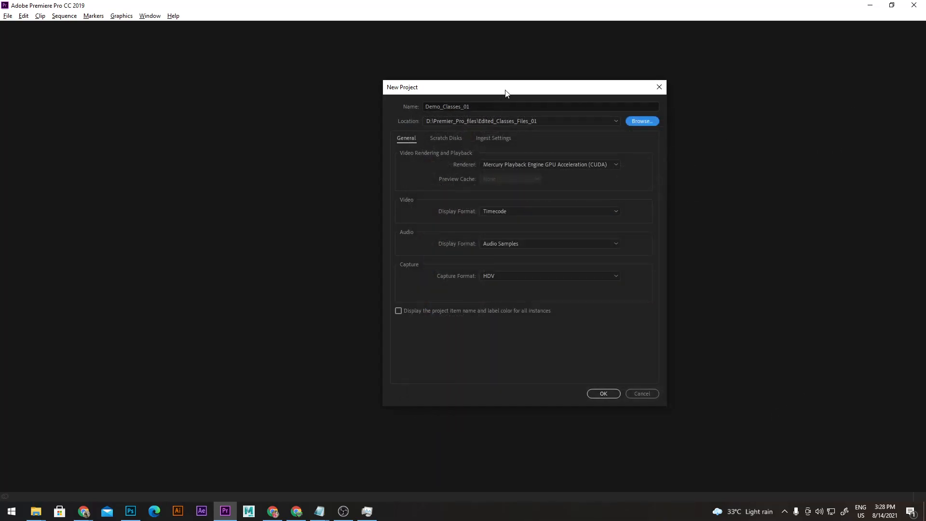
Switch to the Google Meet call, admit the waiting participant, and return to Premiere Pro
left_click(84, 511)
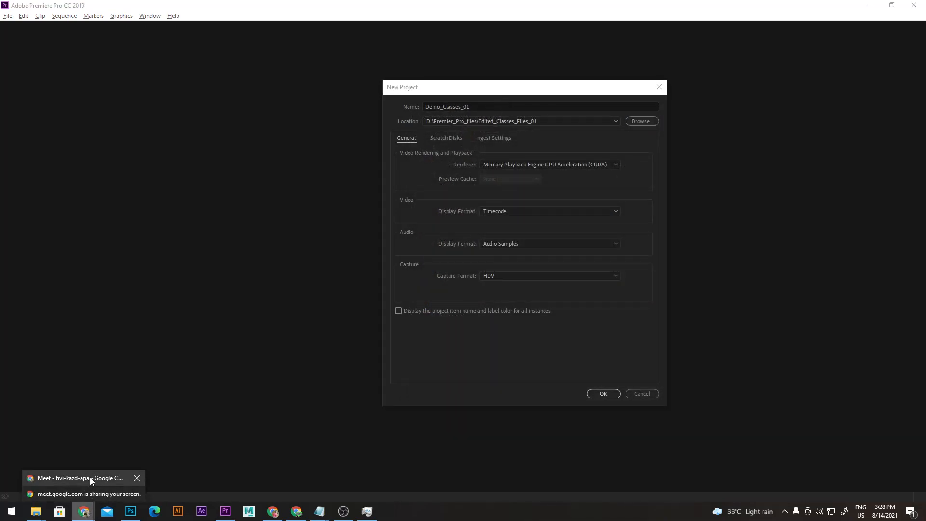
left_click(90, 476)
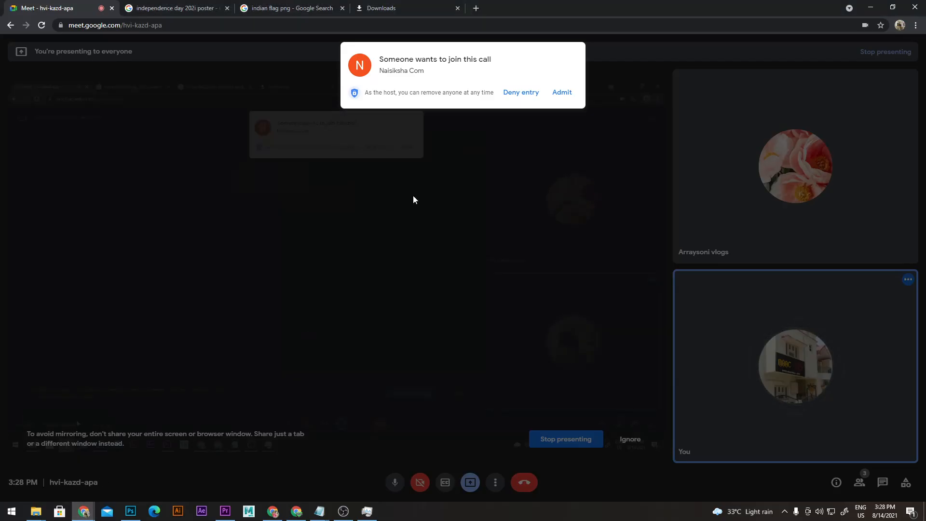
left_click(554, 94)
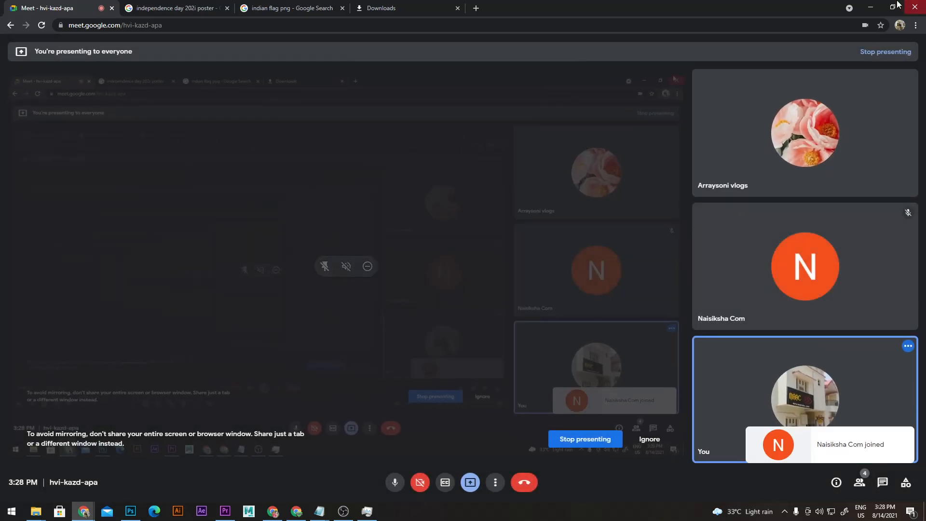
key("alt+Tab")
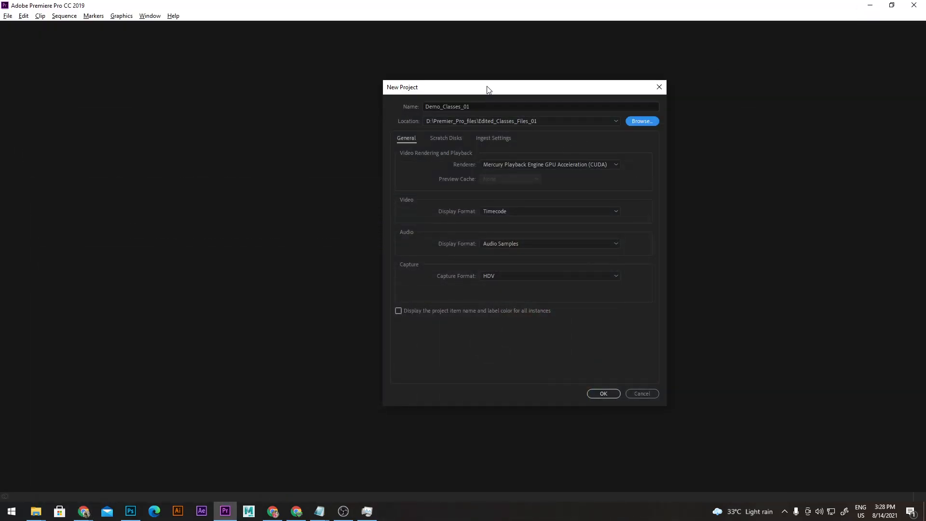
Check the new project's ingest settings and return to its general settings
left_click_drag(487, 88, 468, 90)
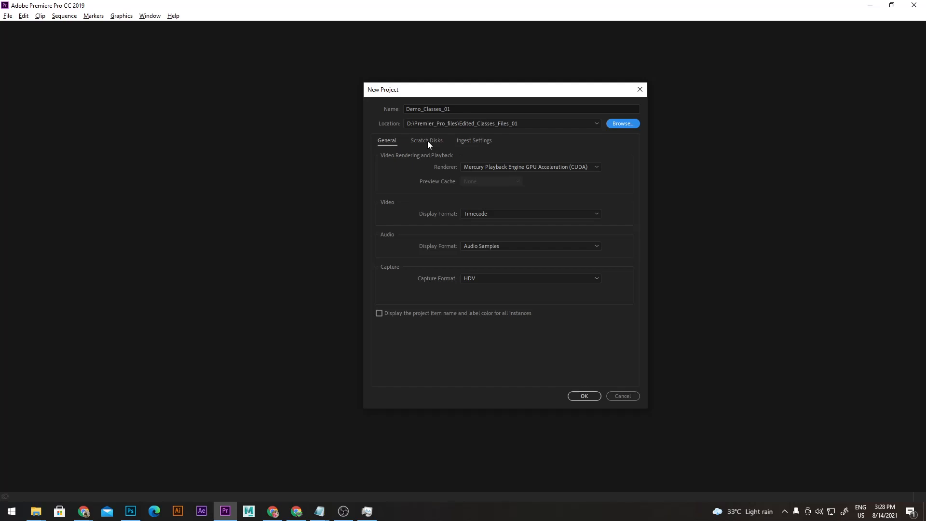
left_click(475, 141)
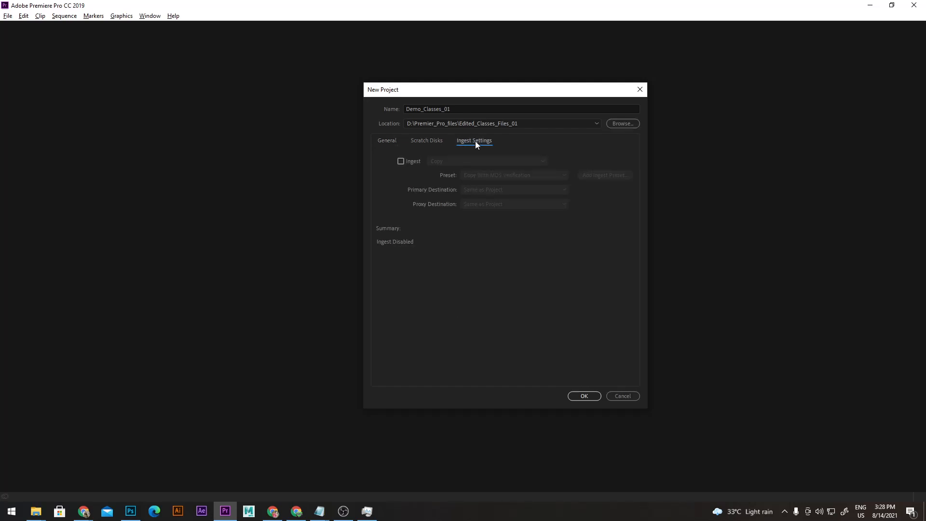
left_click(386, 141)
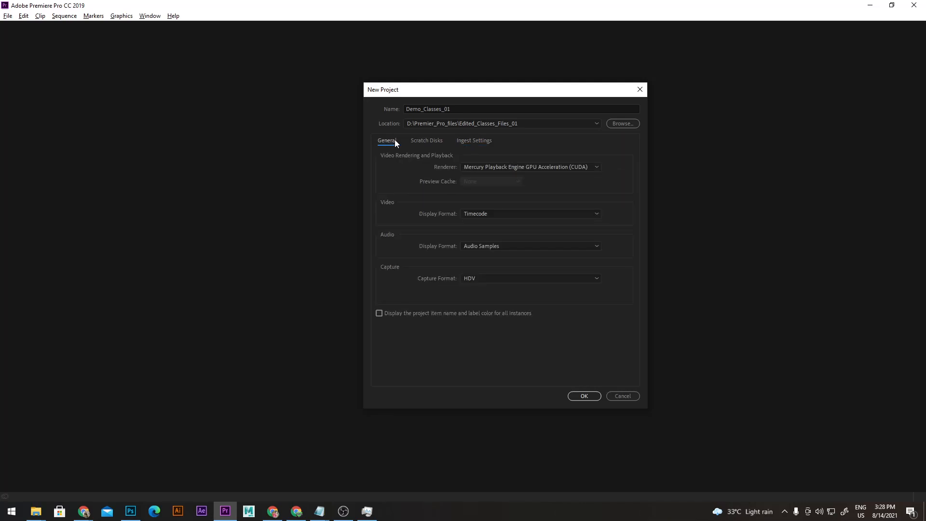
Try the Mercury Playback Engine Software Only renderer for the new project
left_click(536, 168)
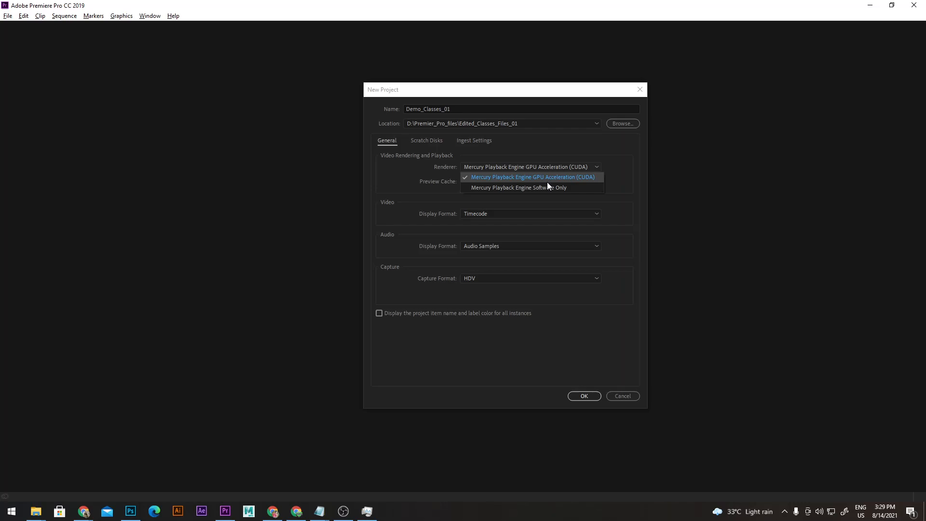
left_click(546, 186)
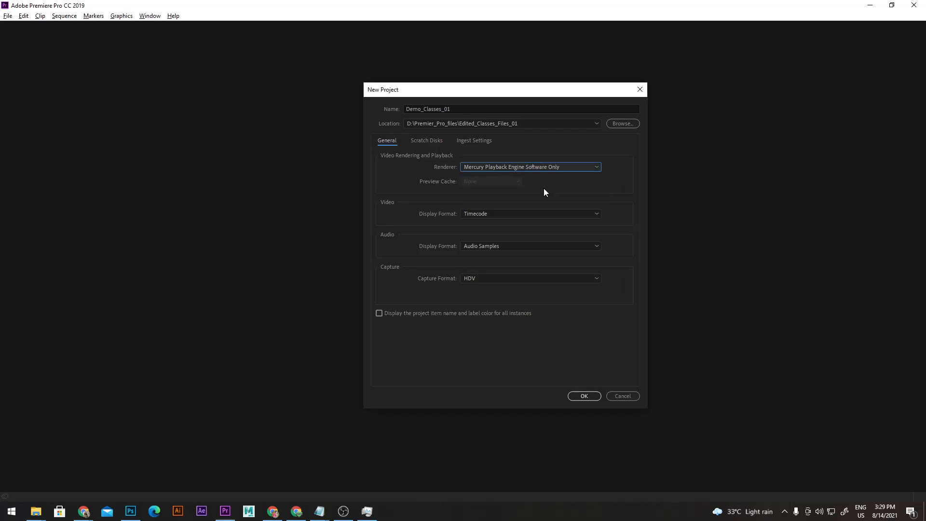
left_click(570, 166)
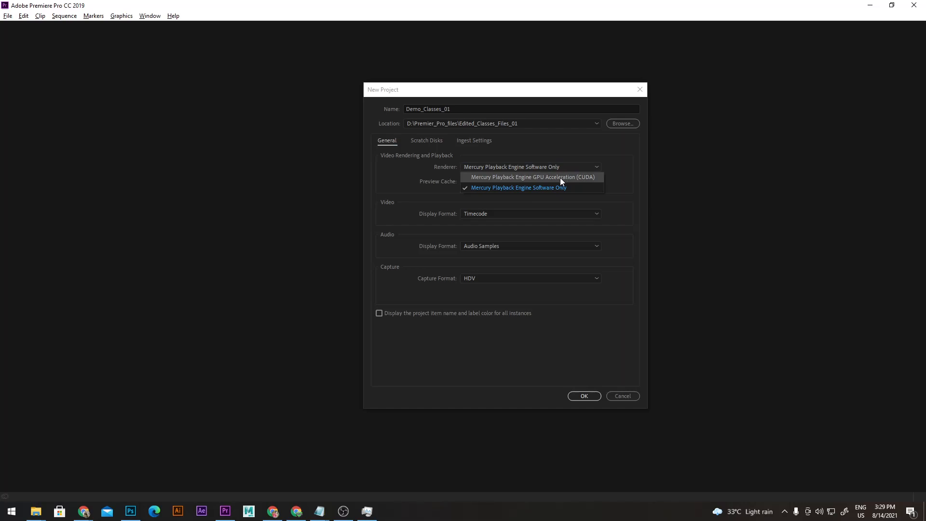
left_click(530, 168)
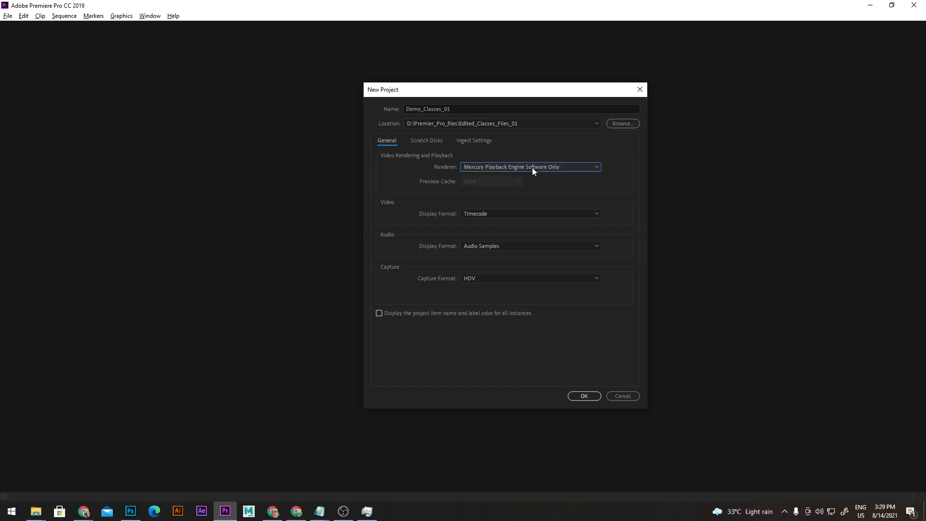
left_click(541, 166)
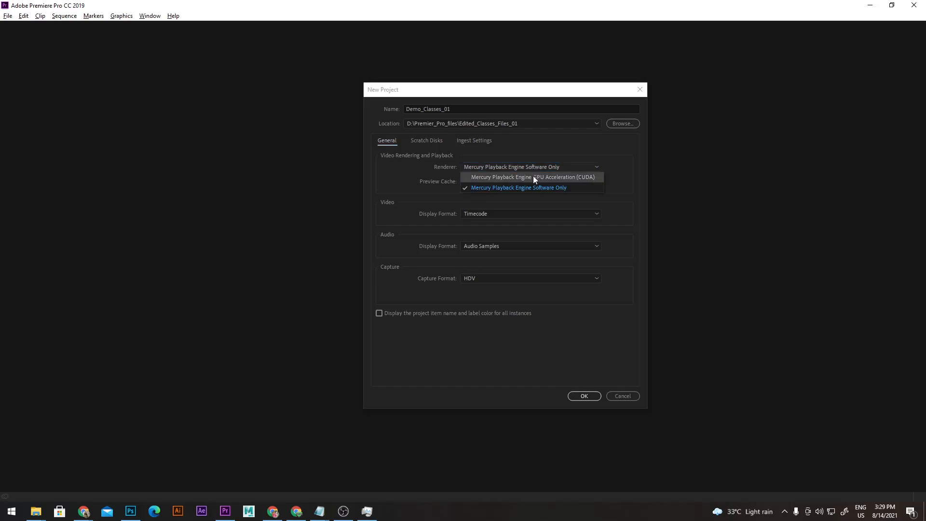
left_click(531, 188)
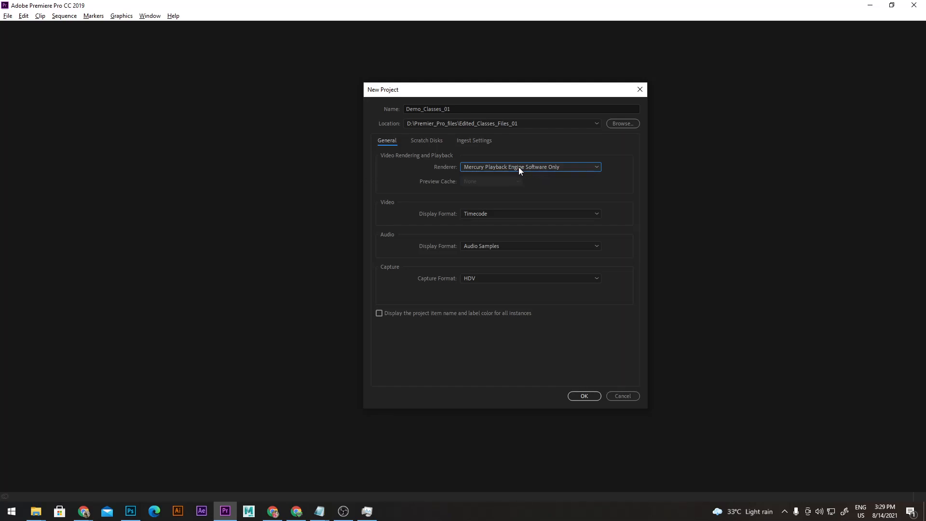
Set the project's renderer to Mercury Playback Engine GPU Acceleration (CUDA)
left_click(519, 167)
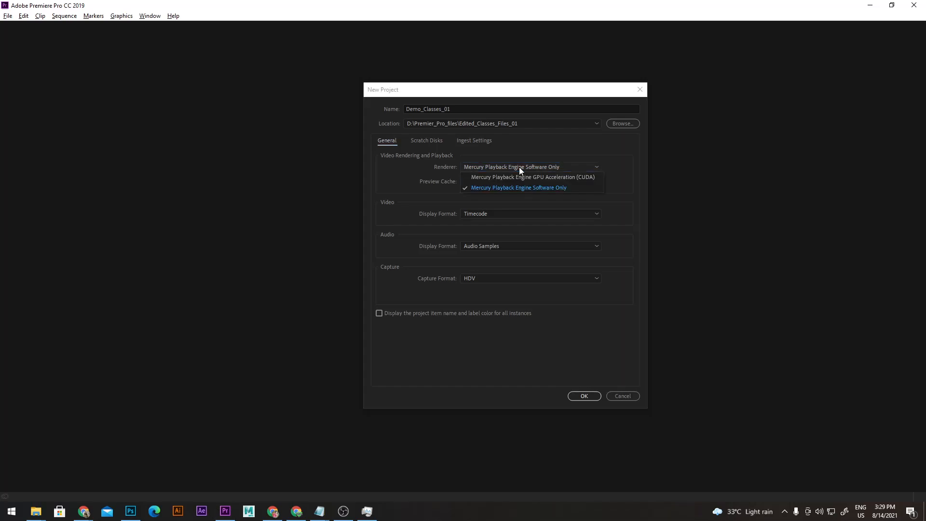
left_click(532, 178)
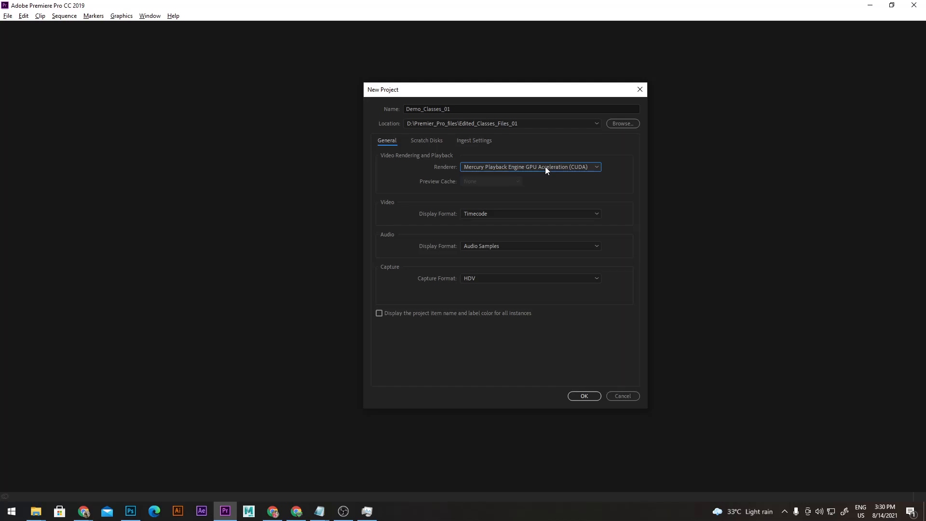
left_click(591, 166)
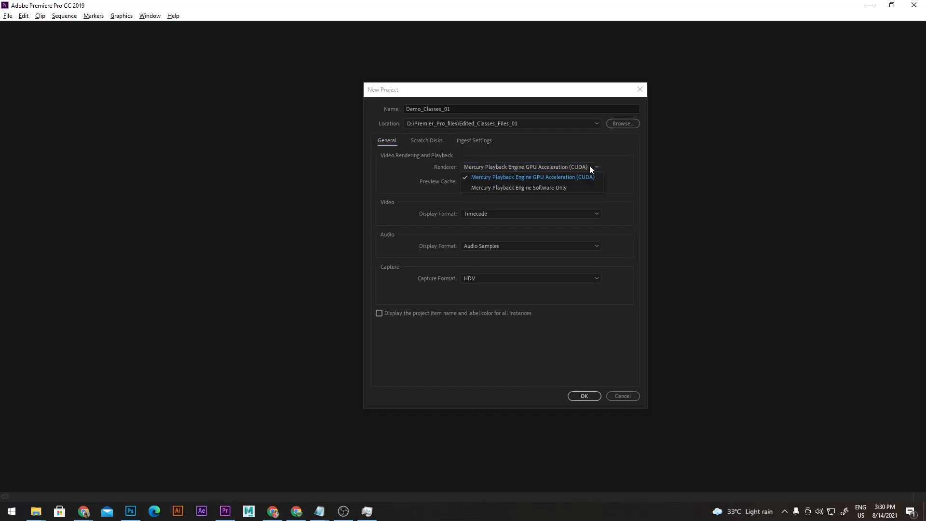
left_click(542, 180)
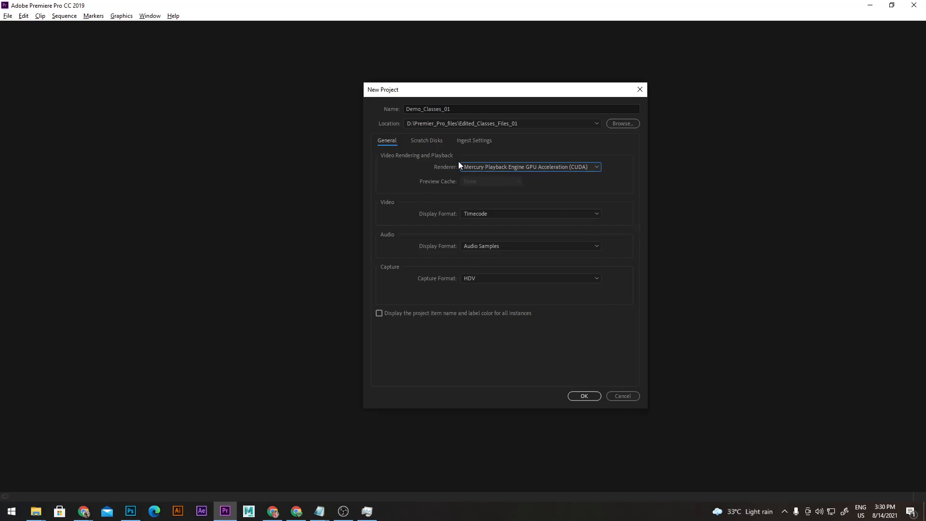
Review the scratch disk, ingest and general settings, and create the project with them
left_click(434, 140)
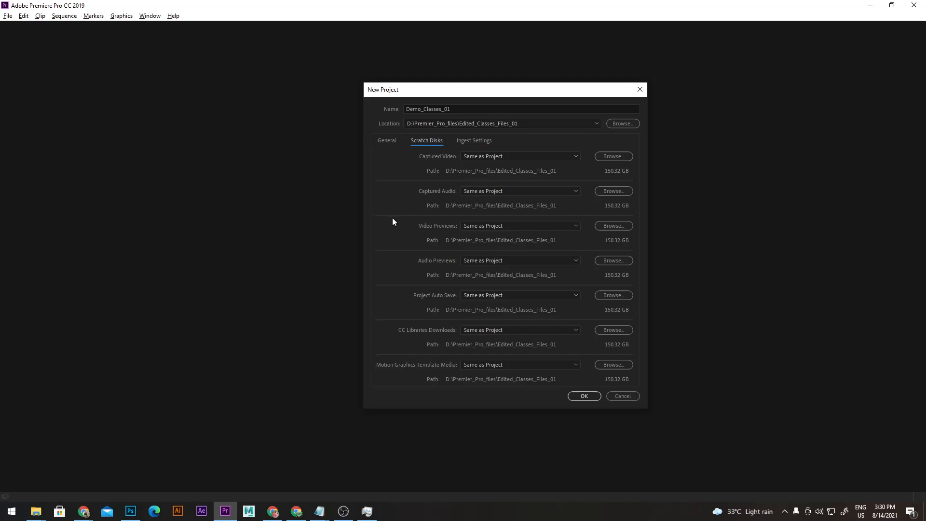
left_click(473, 139)
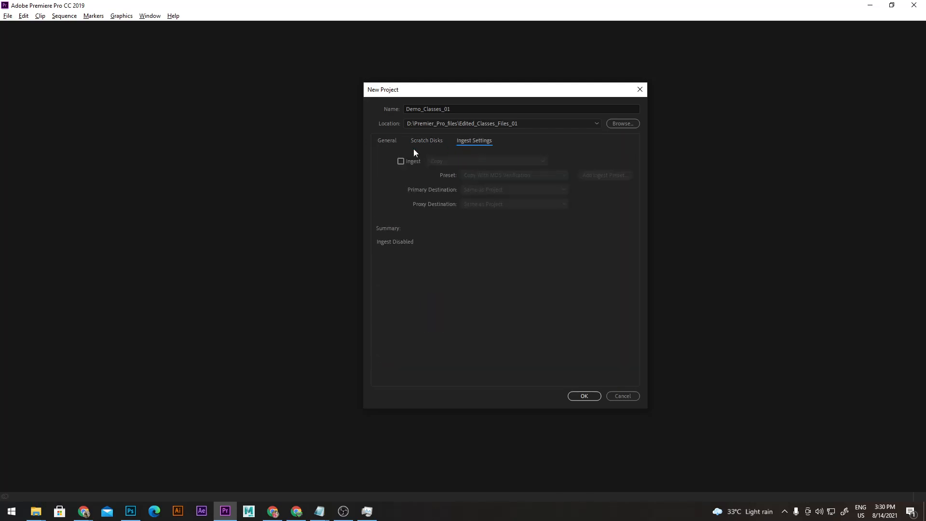
left_click(384, 142)
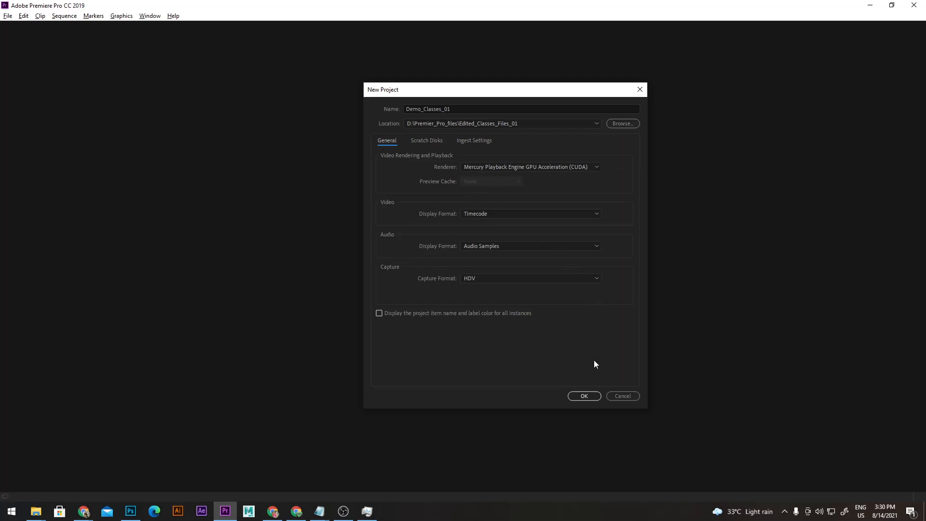
left_click(582, 397)
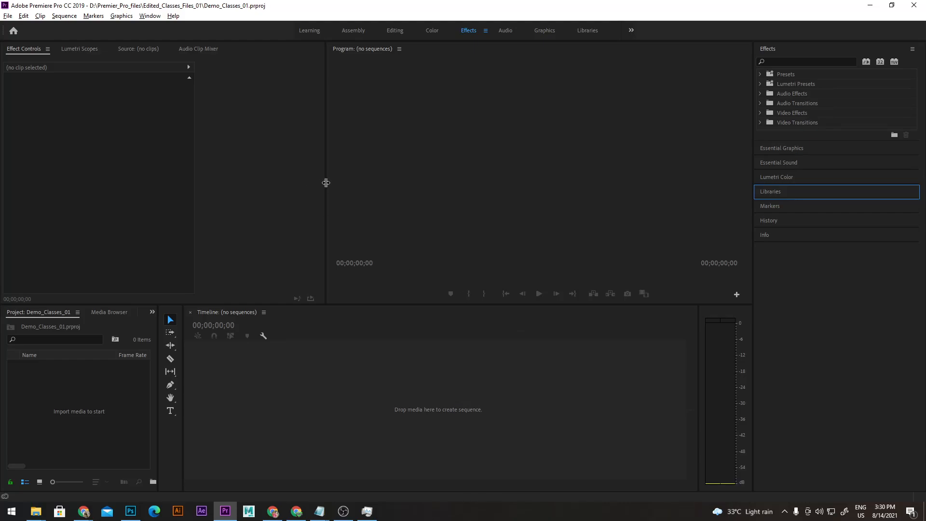
Shift the divider between the Effect Controls and Program panels to give the Program monitor more width
left_click_drag(326, 182, 183, 182)
left_click(289, 173)
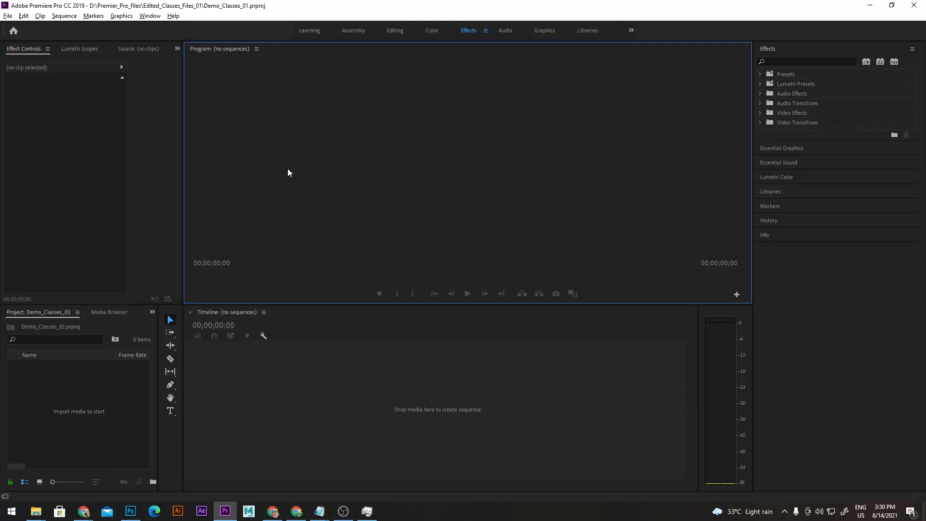
left_click(86, 369)
left_click(324, 404)
left_click(292, 233)
left_click_drag(183, 206, 256, 206)
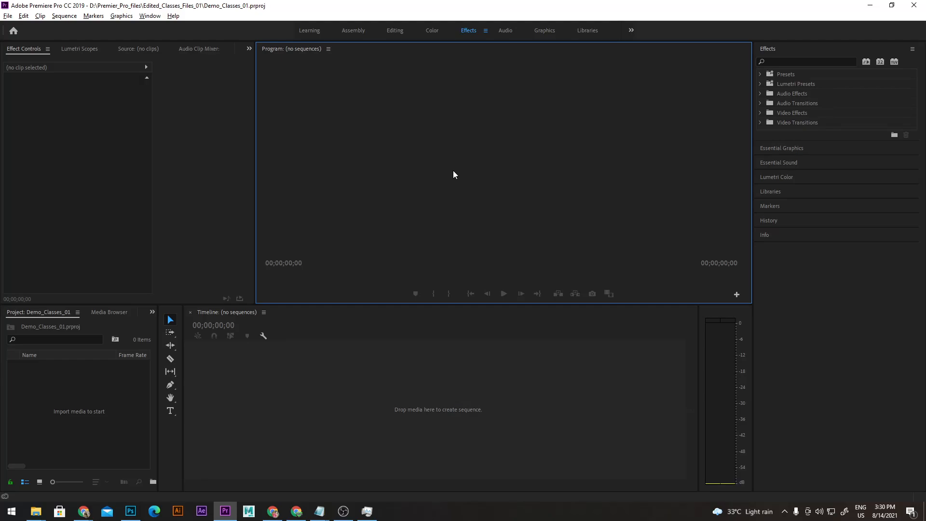
Go through the Timeline, Program, Effect Controls and Project panels of the Effects workspace
left_click(332, 387)
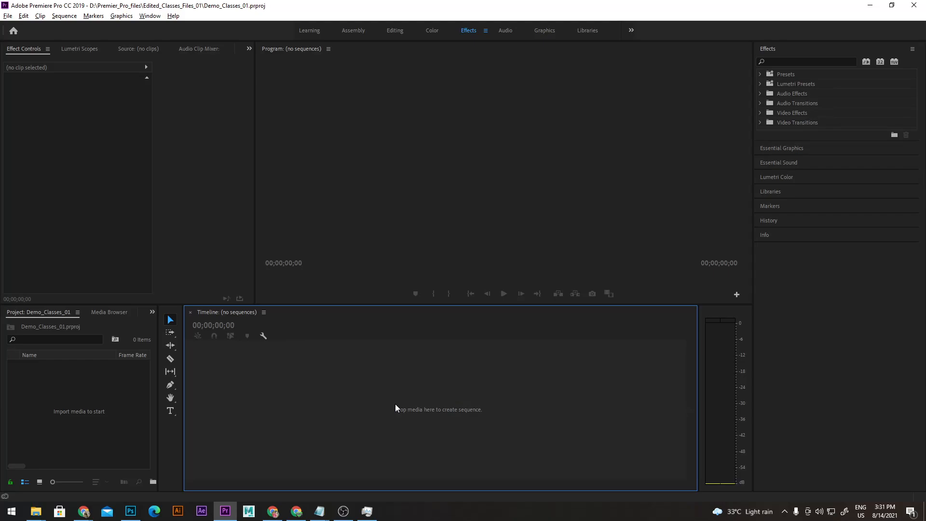
left_click(465, 160)
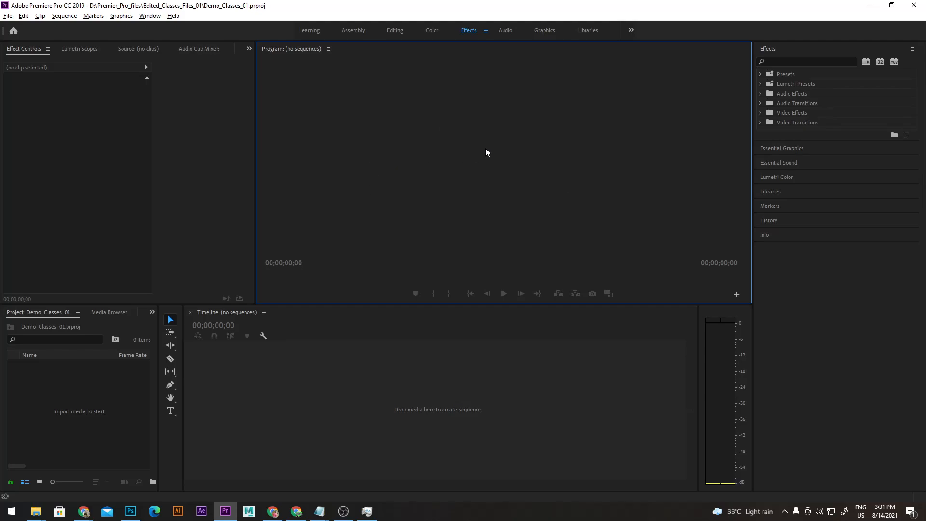
left_click(121, 179)
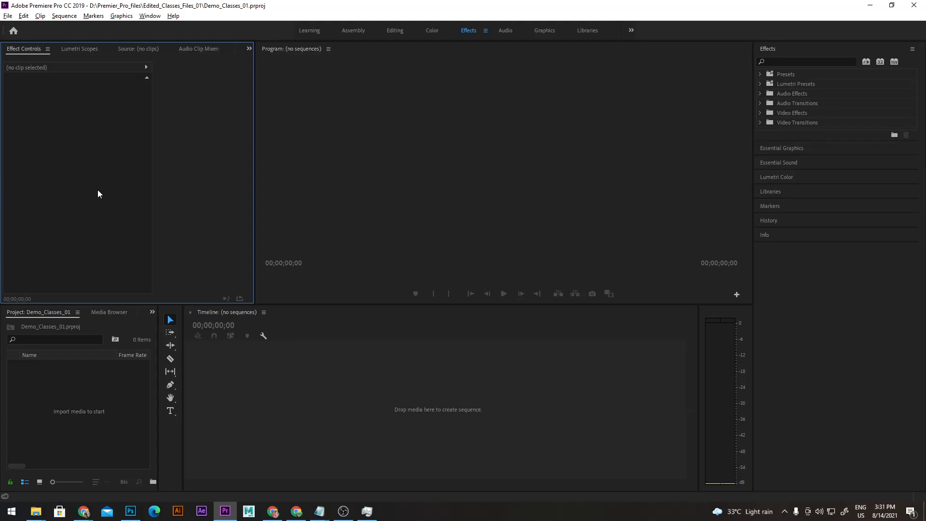
left_click(105, 393)
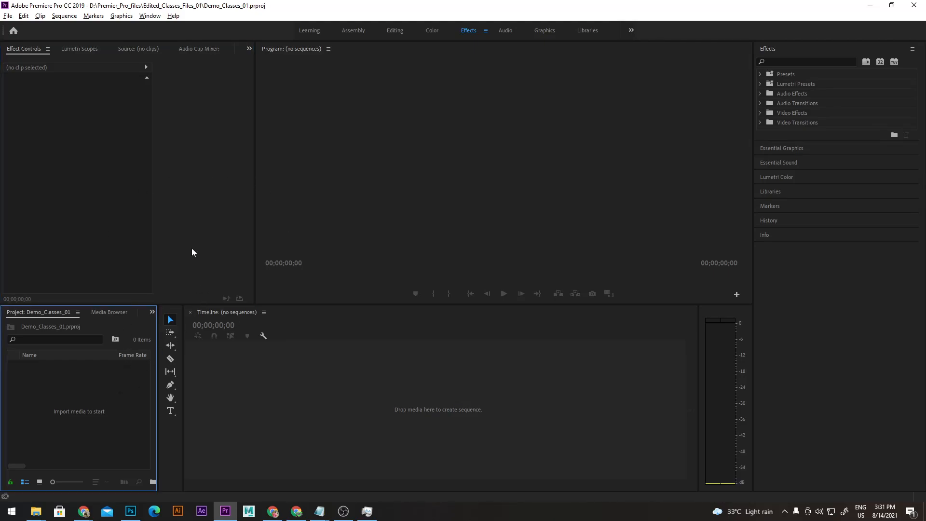
left_click(117, 198)
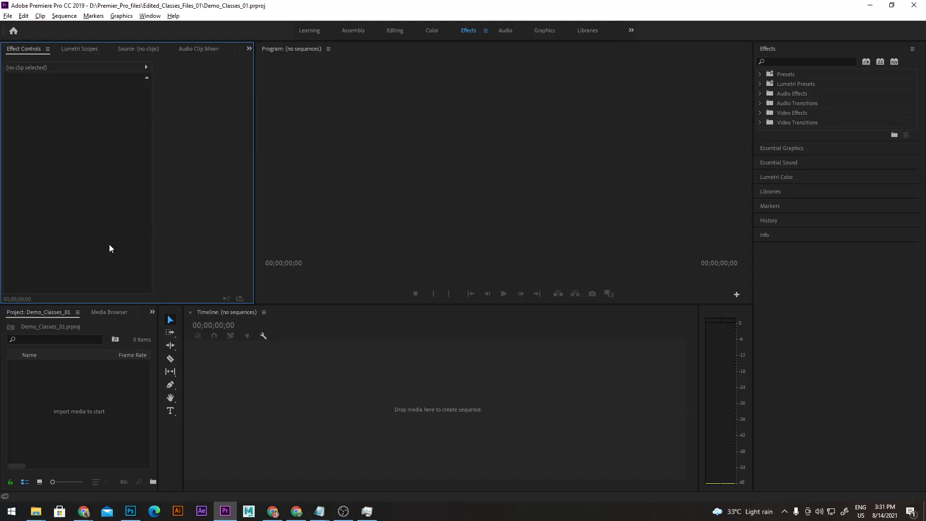
Import the video Pexels Videos 2519660.mp4 from the Assests folder into the project
left_click(67, 403)
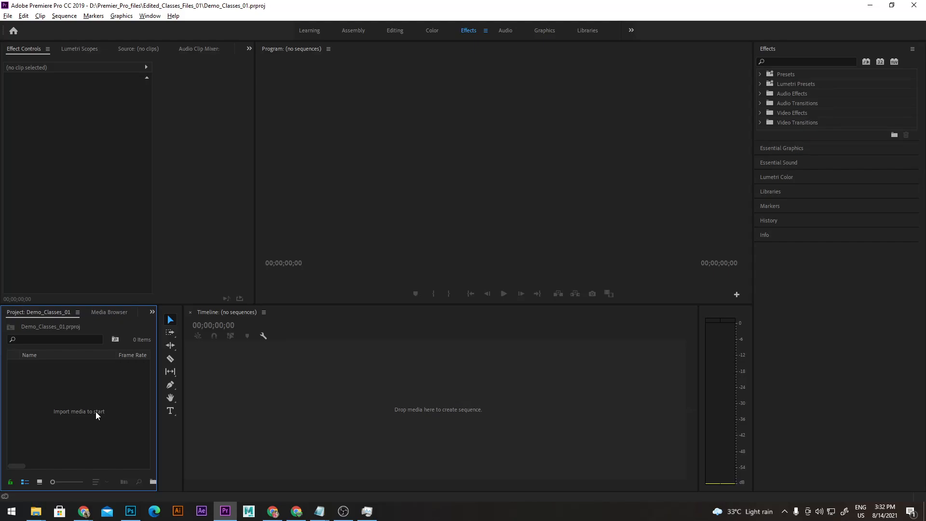
left_click(7, 16)
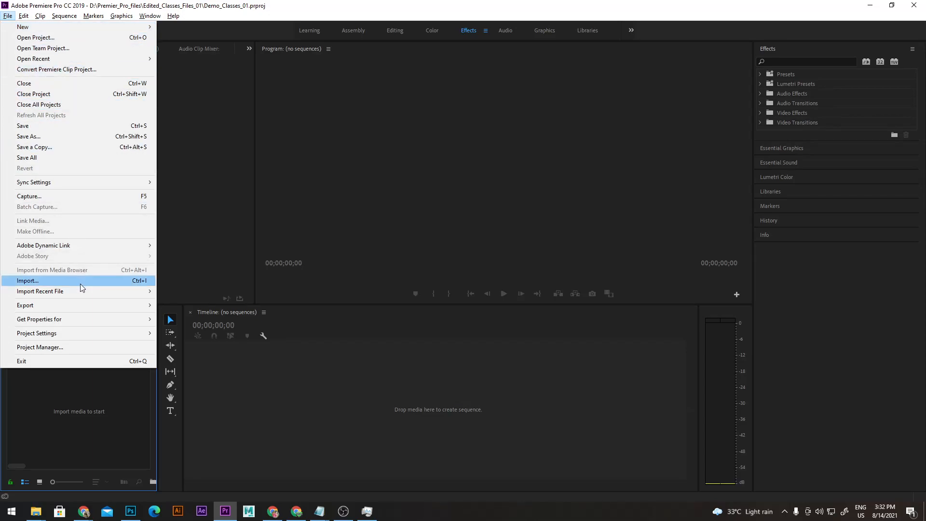
left_click(133, 282)
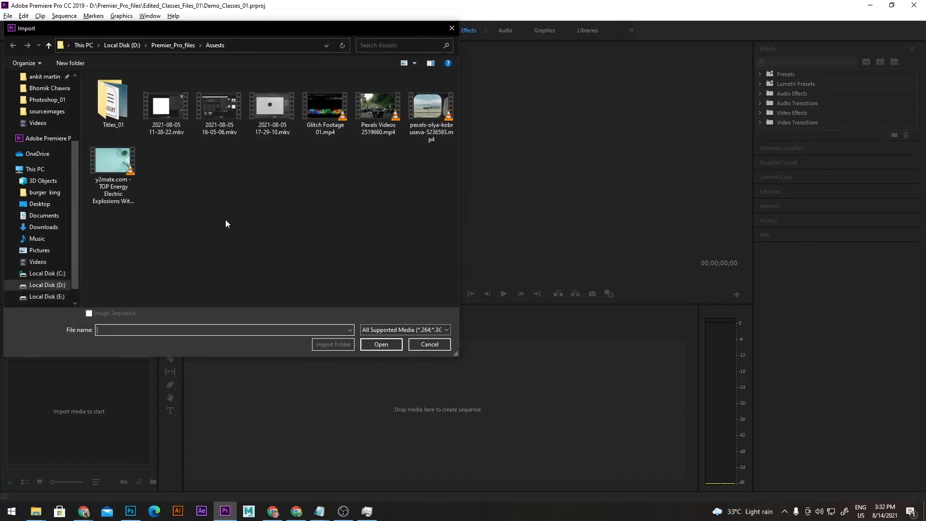
left_click_drag(163, 32, 328, 51)
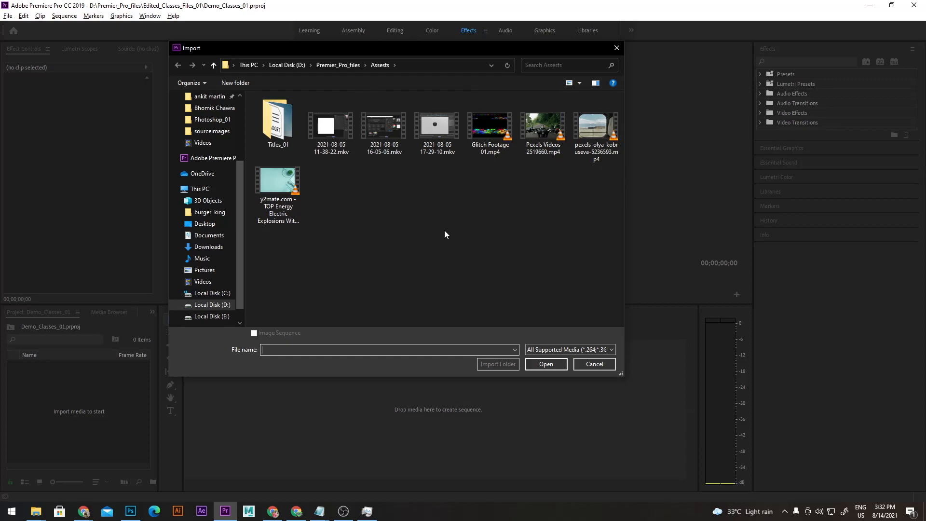
left_click(550, 141)
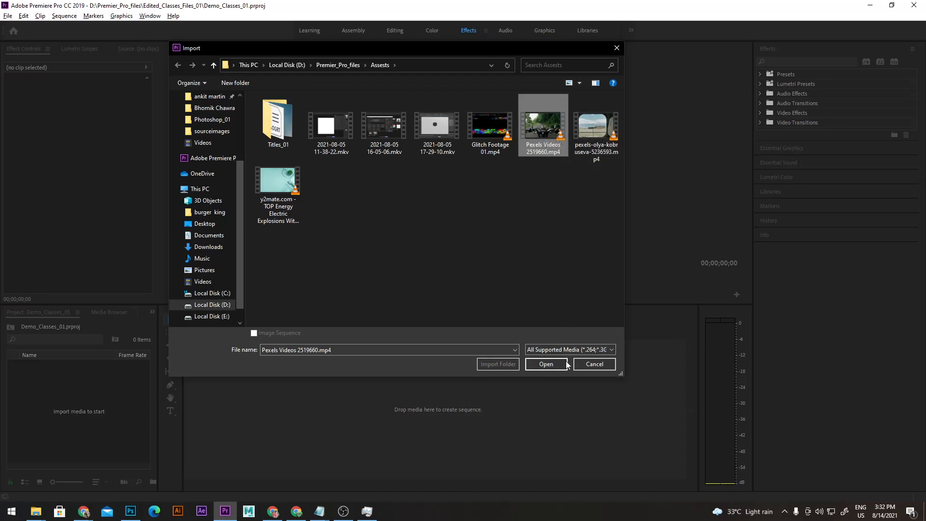
left_click_drag(340, 50, 335, 58)
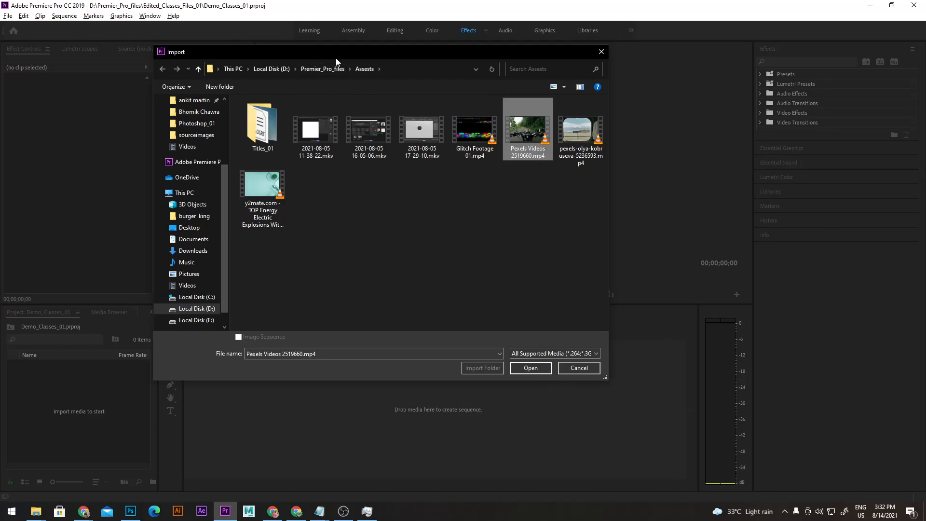
left_click(530, 368)
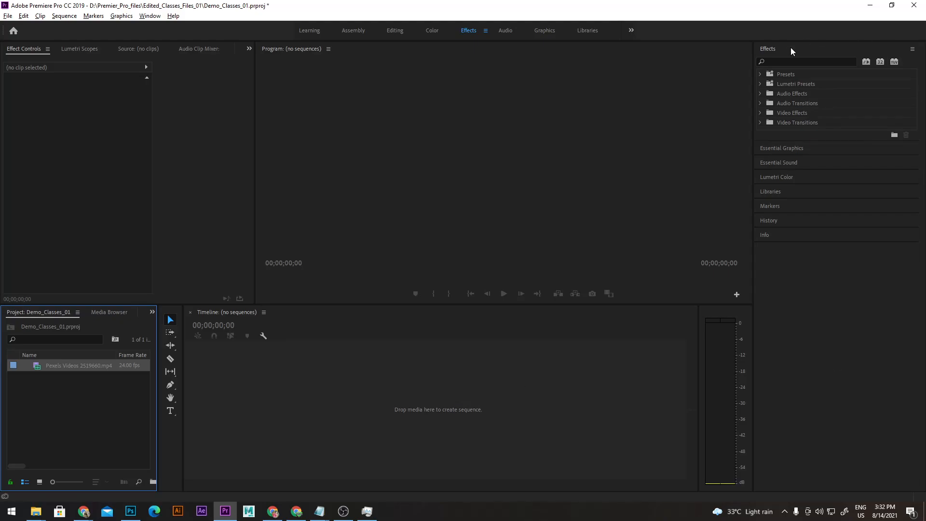
Widen the Project panel and narrow the Effect Controls panel so that their edges roughly line up
left_click_drag(158, 424, 204, 419)
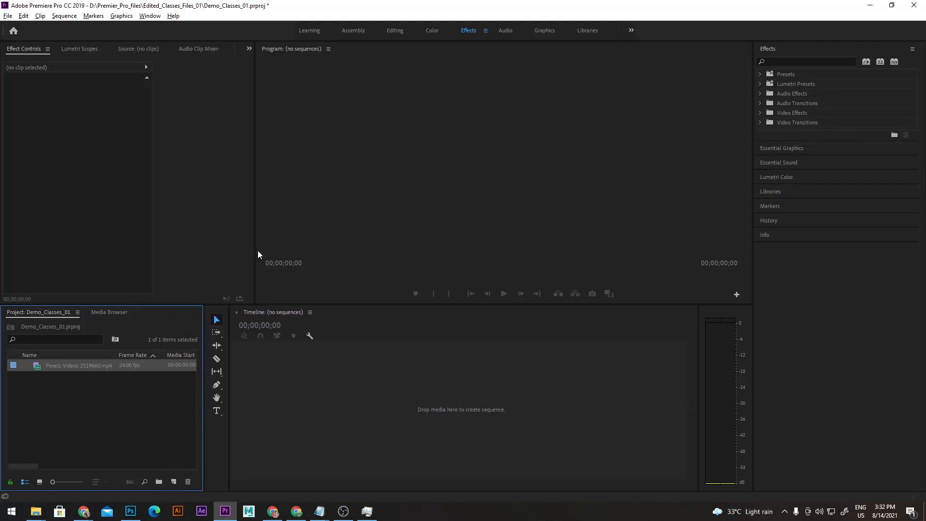
left_click_drag(256, 254, 204, 261)
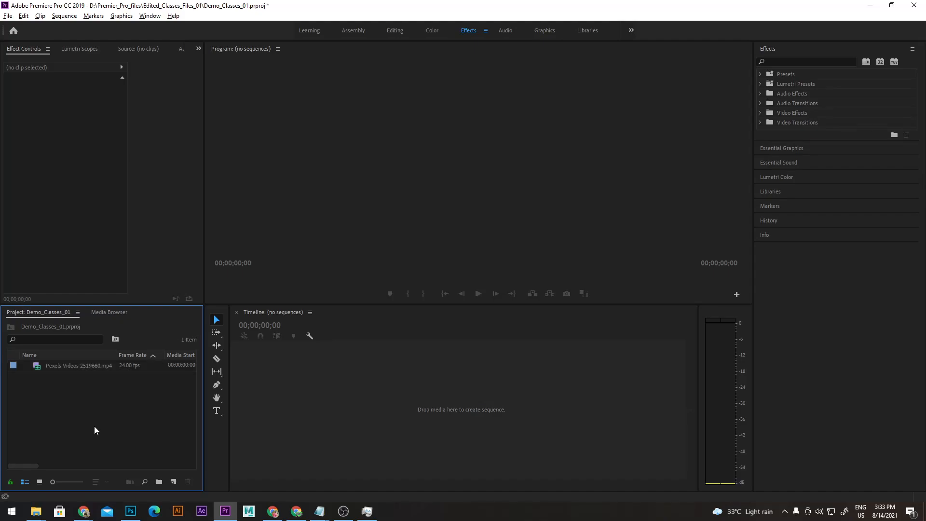
Import the image 1350px-Flag_of_India.svg.png from the Photoshop_01 folder on drive D into the project
double_click(94, 426)
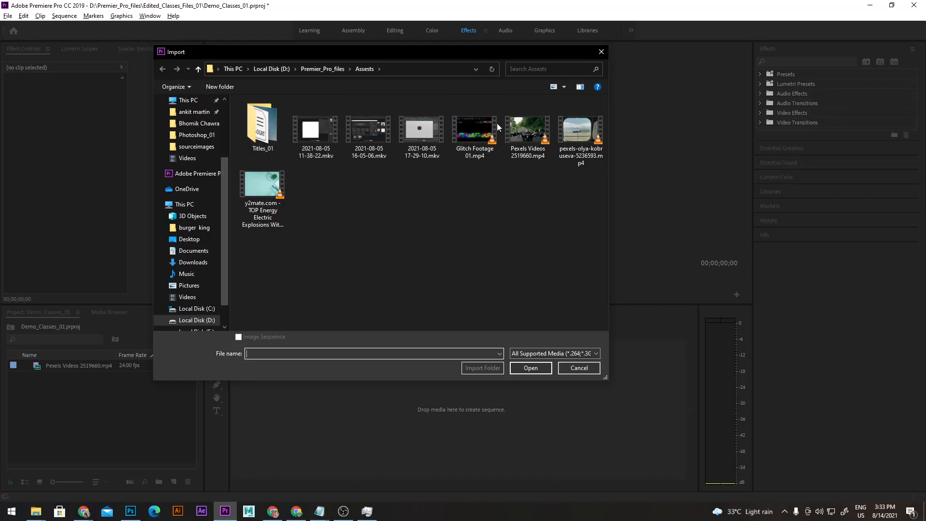
left_click_drag(394, 51, 449, 74)
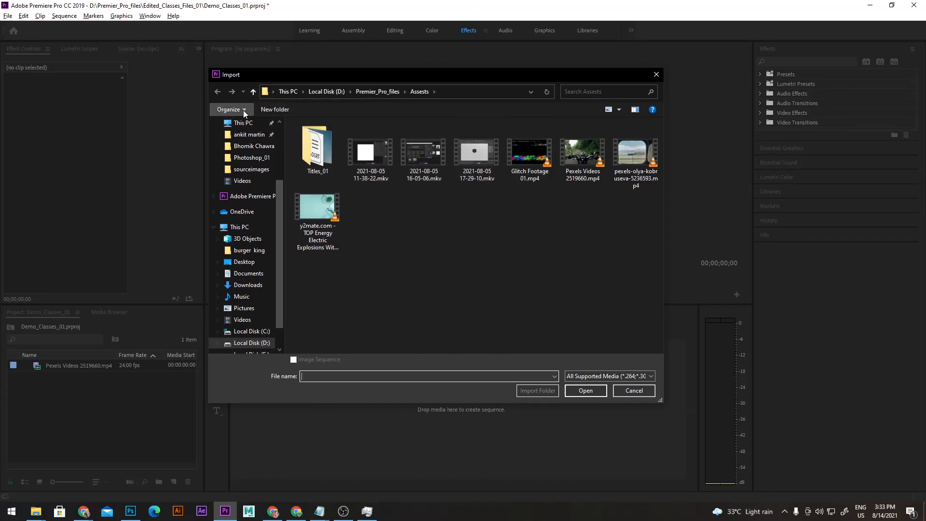
left_click(252, 93)
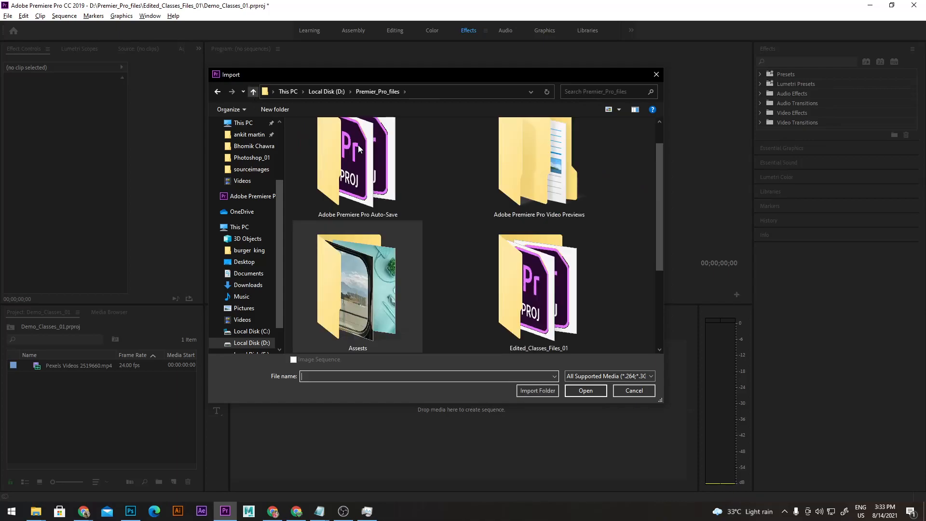
scroll(467, 279, "down", 3)
scroll(479, 271, "up", 5)
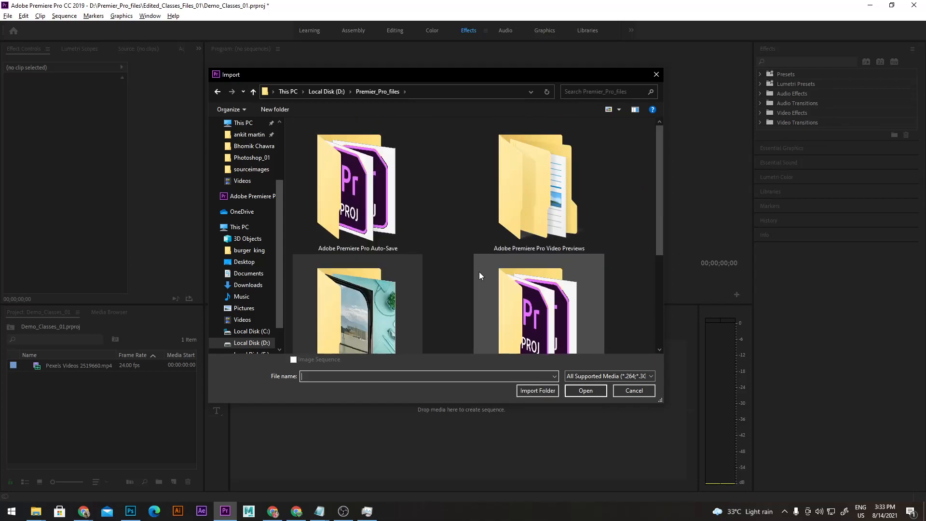
left_click(252, 92)
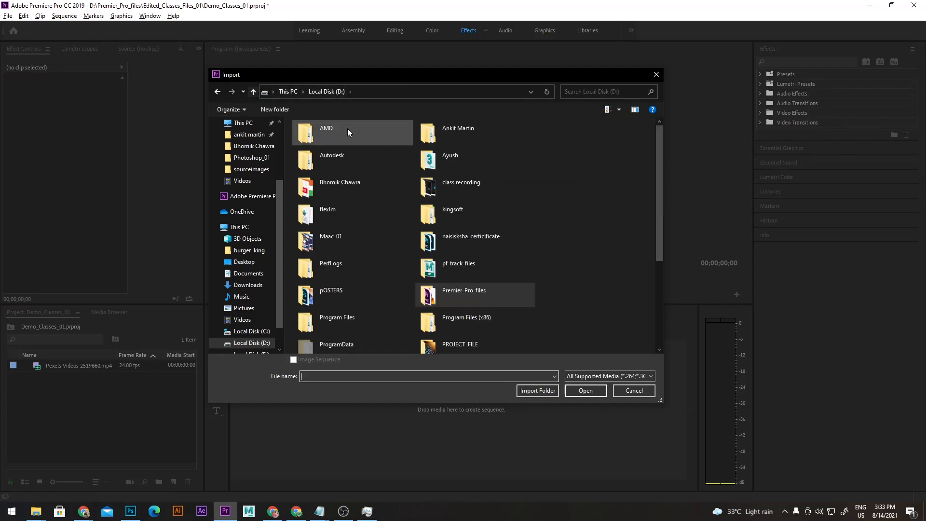
double_click(341, 188)
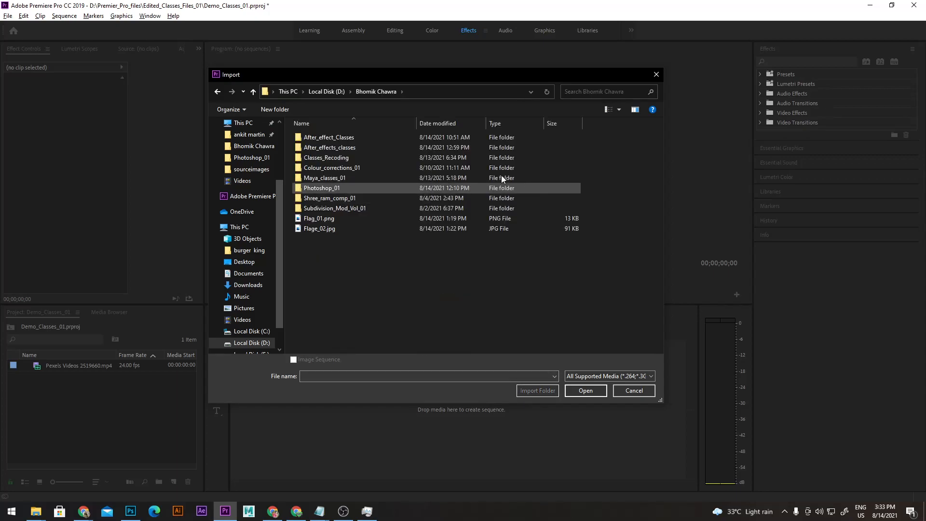
double_click(329, 189)
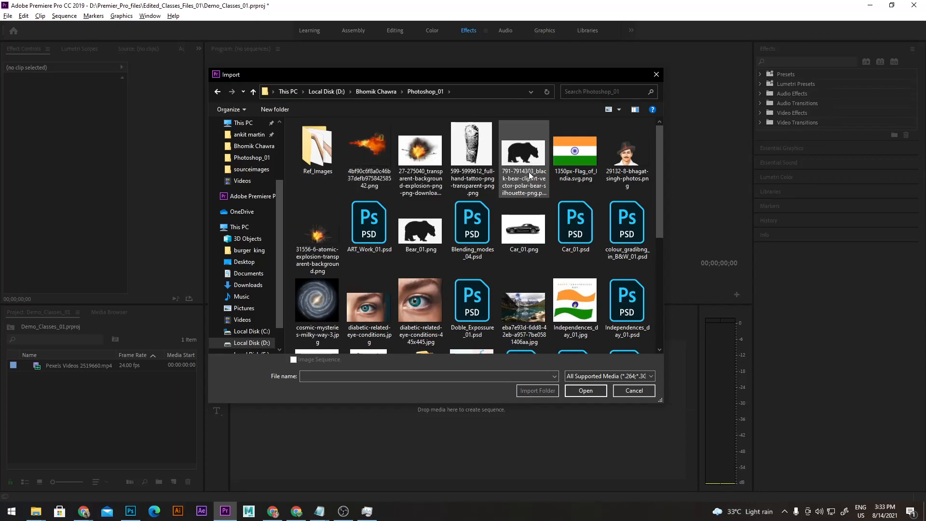
left_click(572, 153)
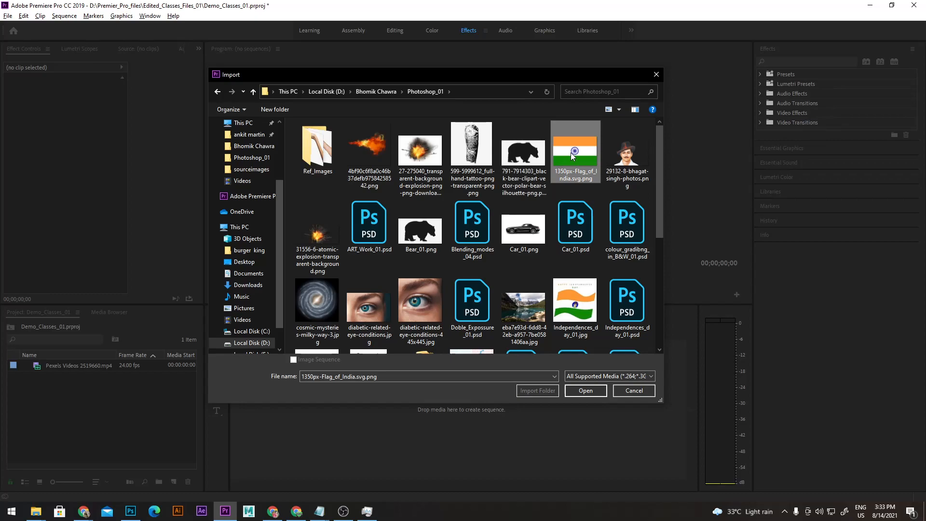
left_click(586, 390)
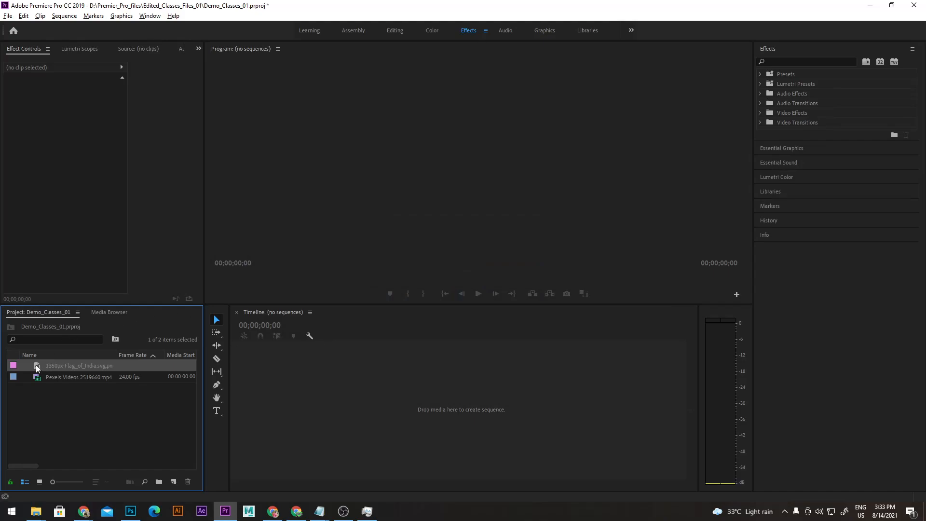
Look over the flag image and the Pexels video in the project's media list, leaving neither selected
left_click(63, 409)
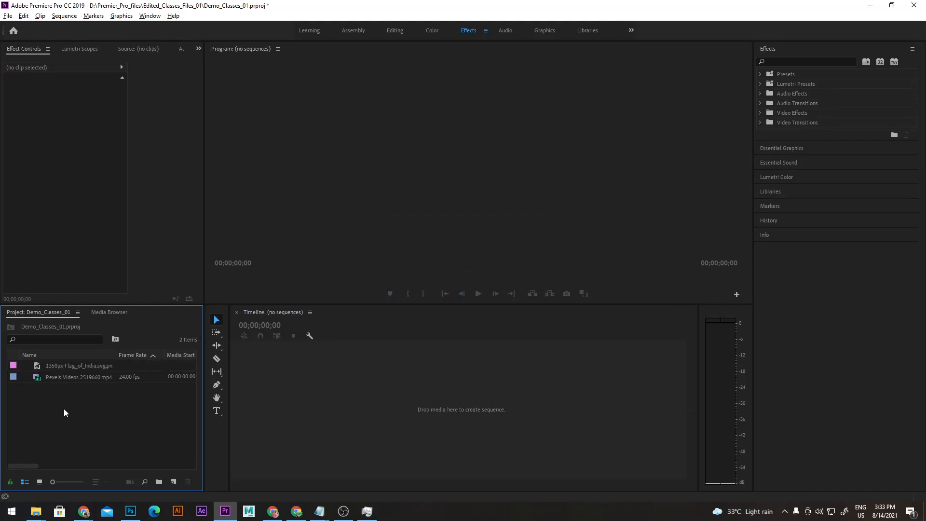
left_click(62, 366)
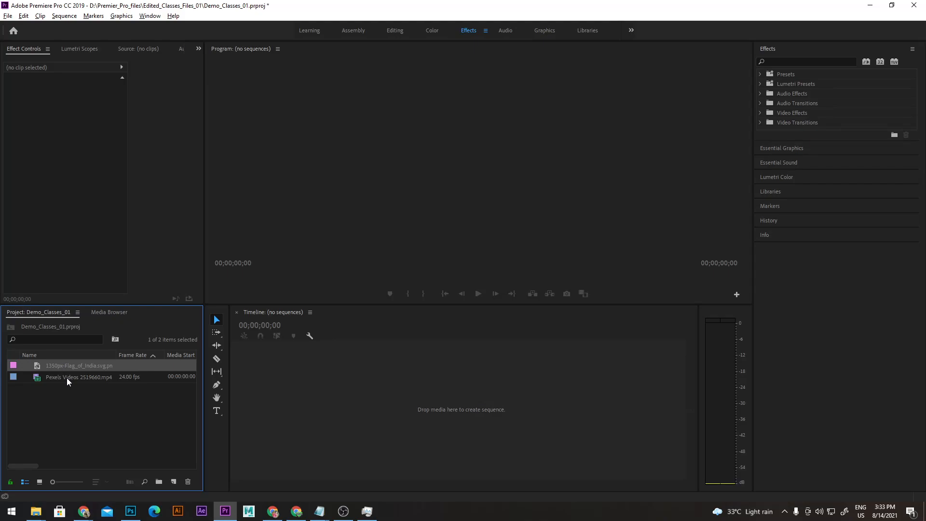
left_click(66, 378)
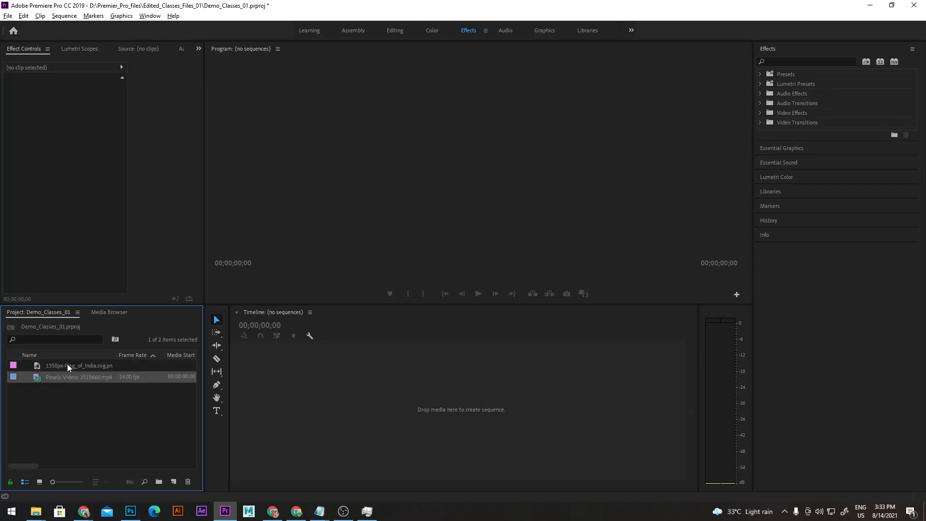
left_click(68, 366)
left_click(71, 392)
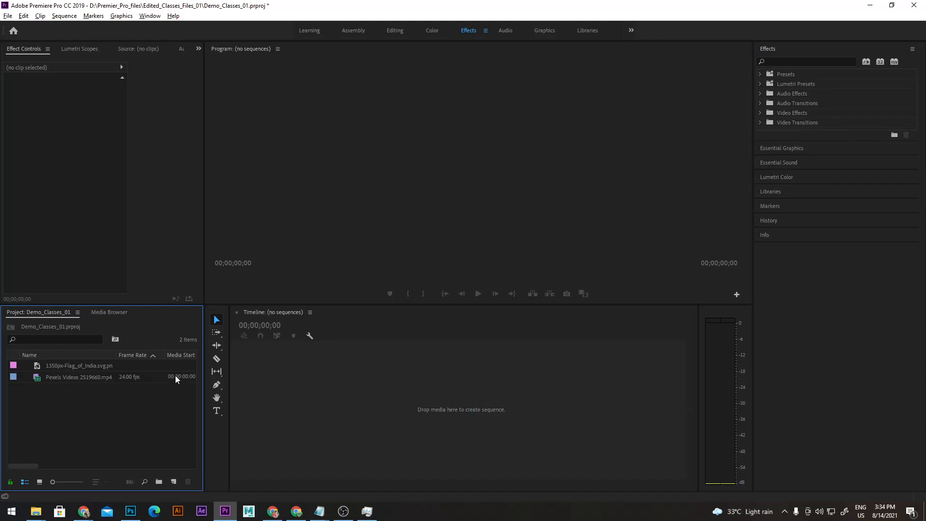
Show the project media as thumbnails in icon view and look over the video and flag previews
left_click(39, 482)
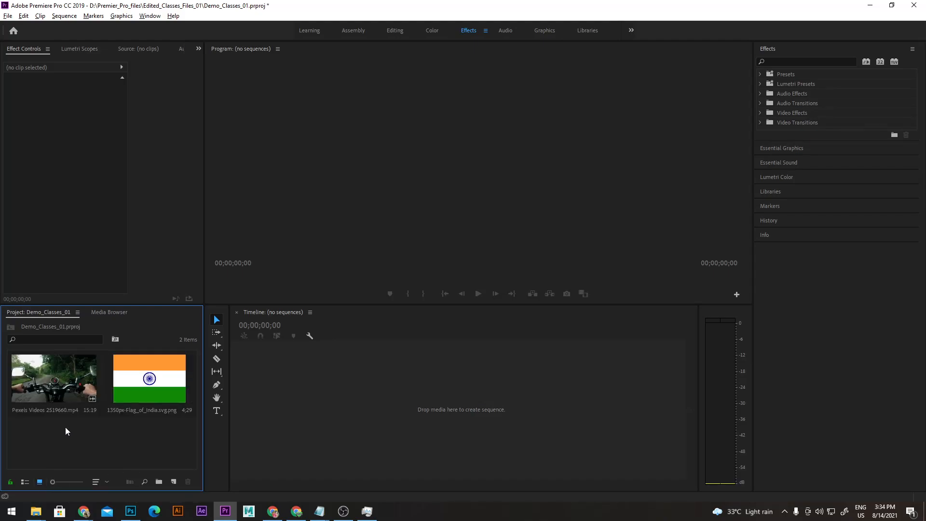
left_click(73, 388)
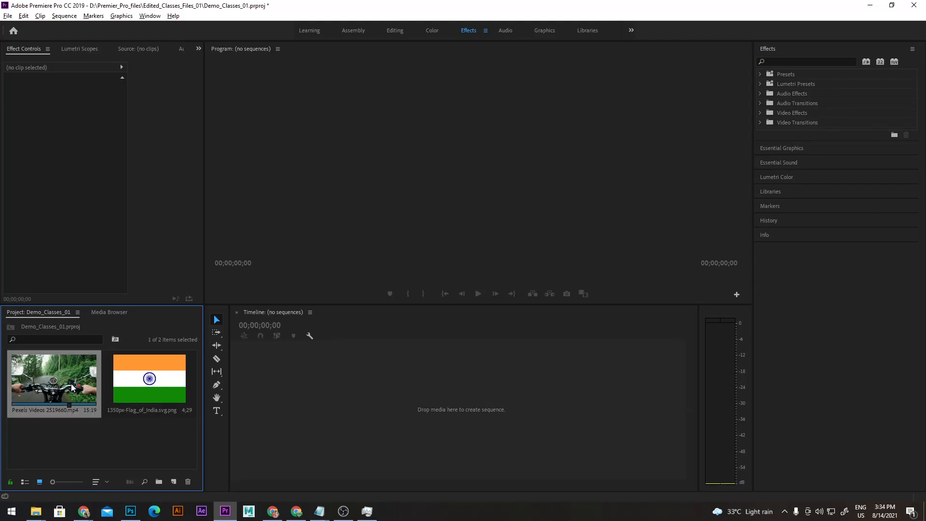
left_click(148, 386)
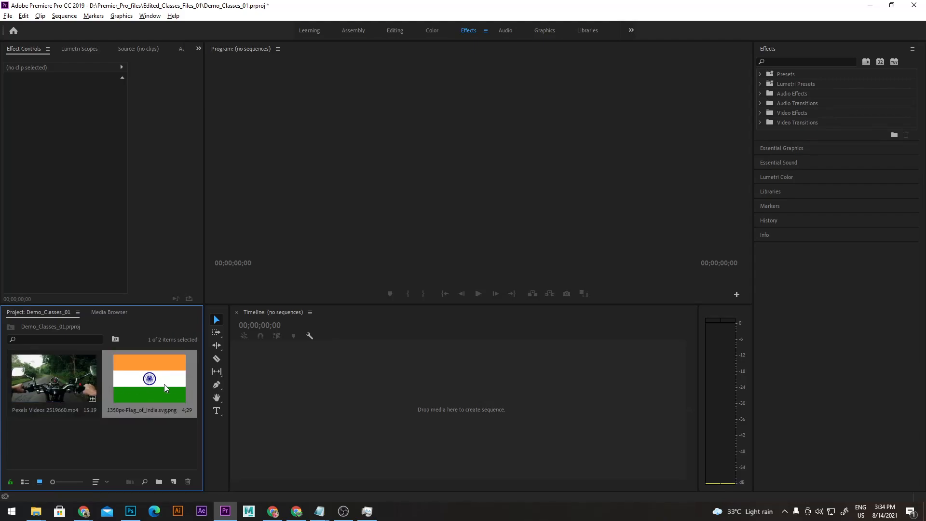
left_click(36, 384)
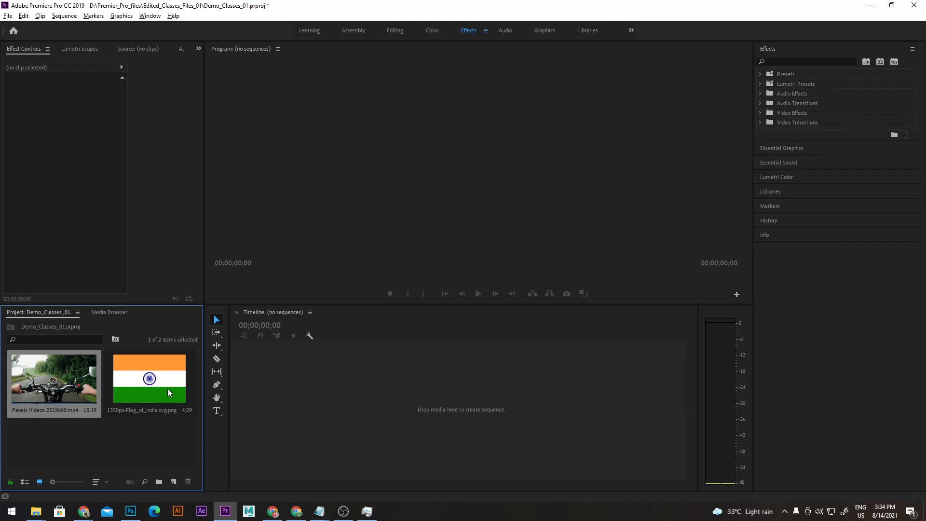
left_click(116, 443)
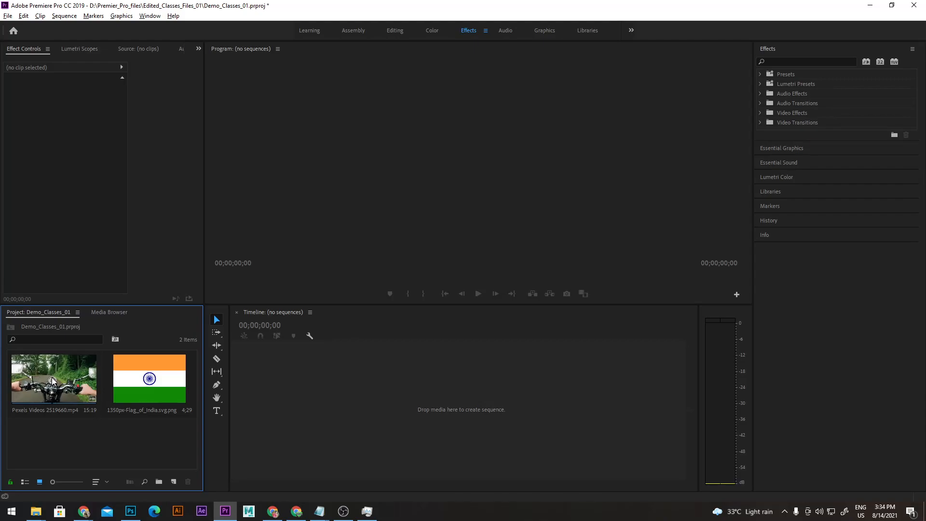
left_click(65, 155)
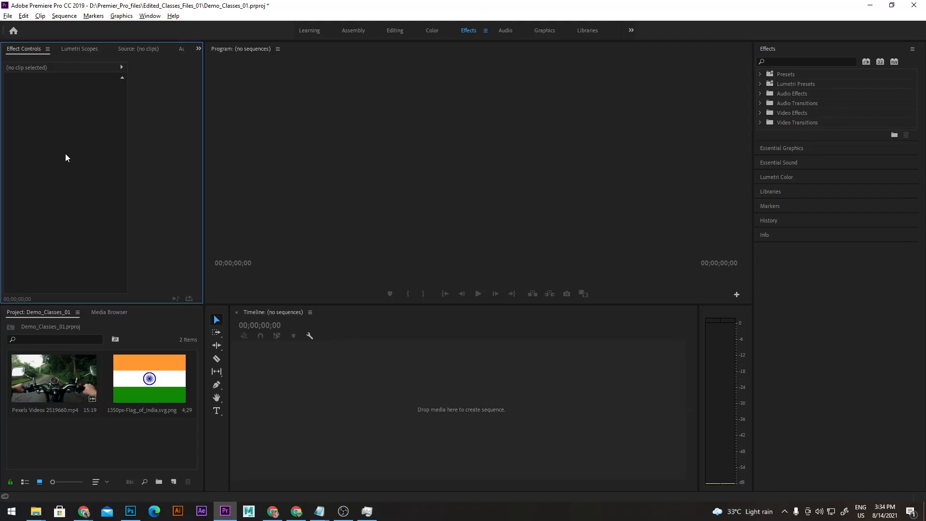
Open the Pexels video in the Source monitor and widen that panel to enlarge the preview
left_click(59, 382)
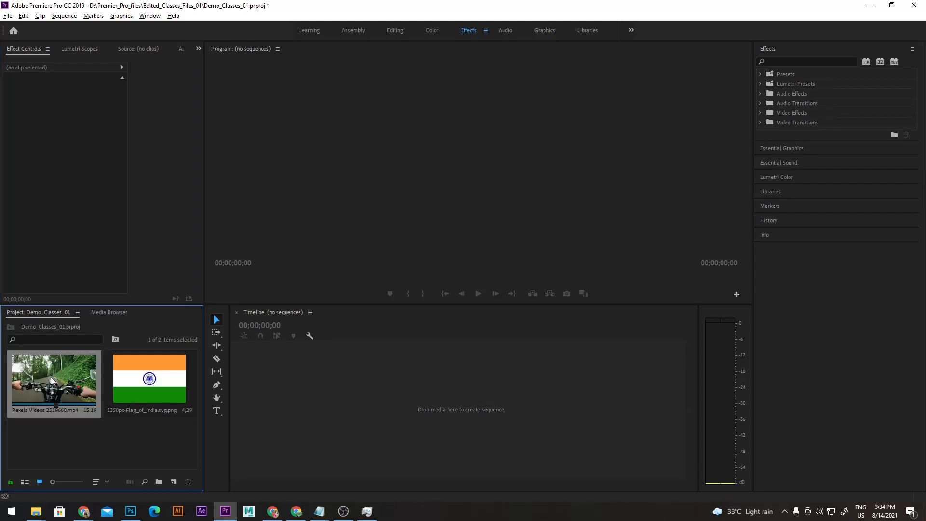
double_click(53, 380)
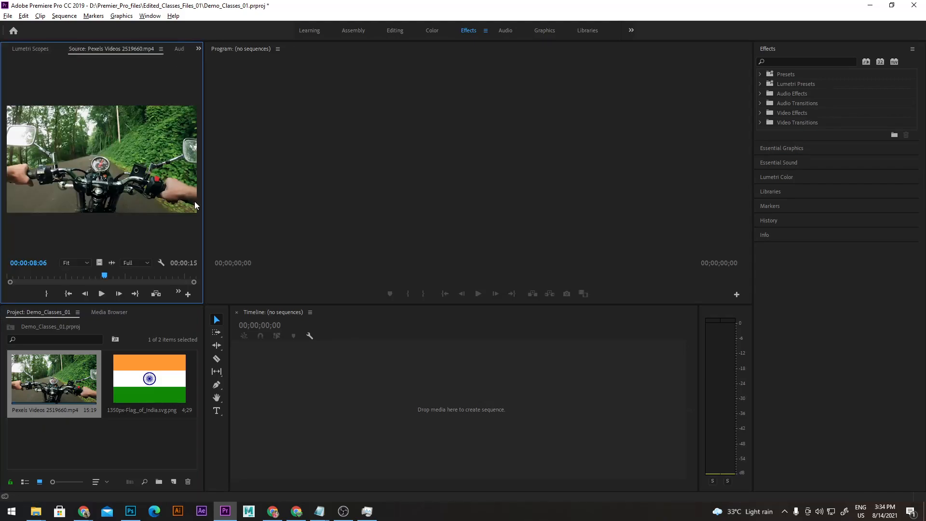
left_click_drag(203, 232, 230, 232)
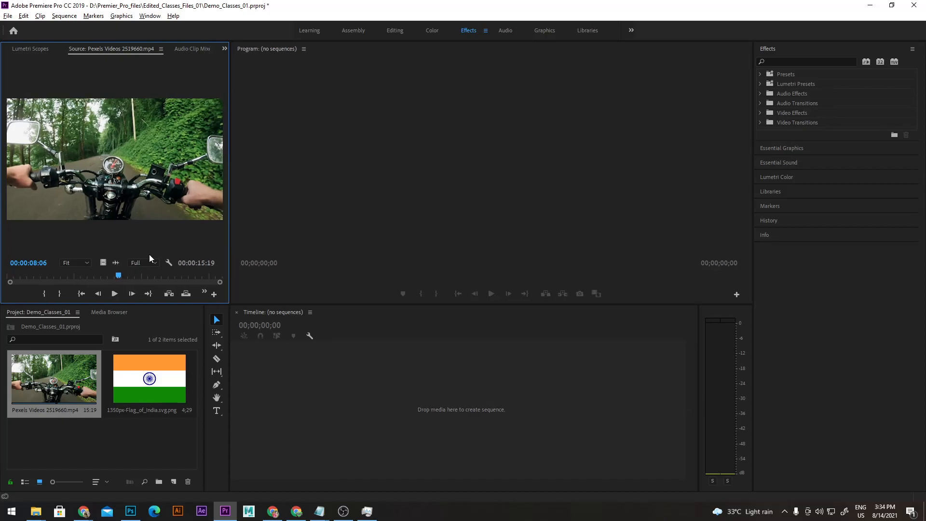
Scrub the Pexels video from its start and set its out point at 00:00:10:00
left_click_drag(121, 277, 9, 280)
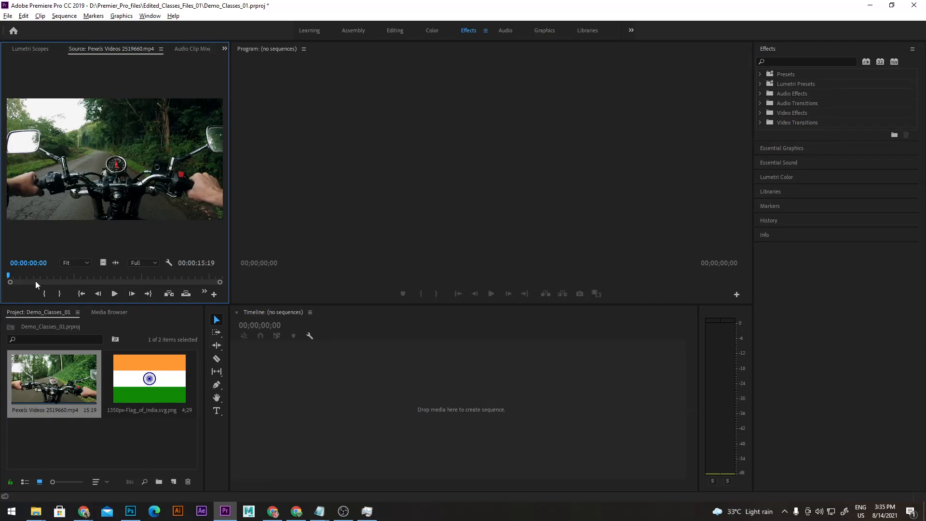
left_click_drag(8, 277, 74, 284)
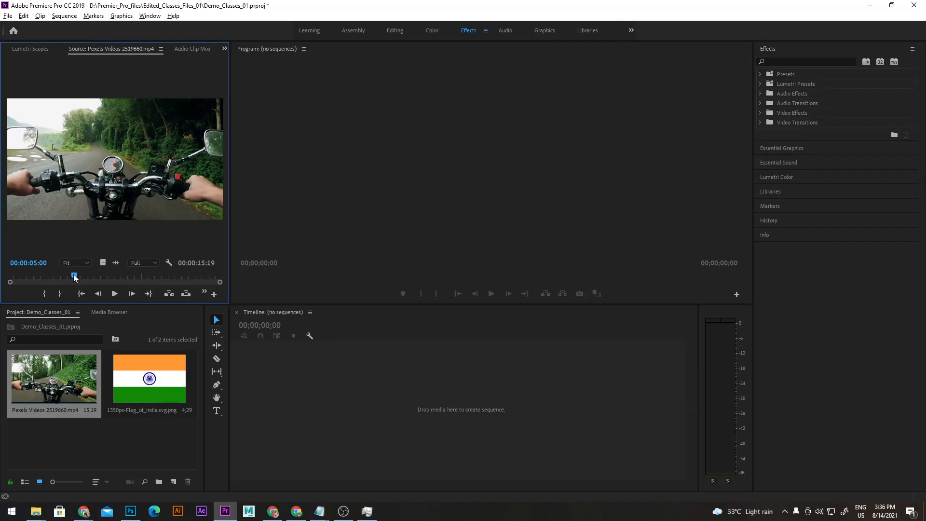
left_click_drag(74, 277, 136, 280)
left_click_drag(135, 276, 143, 275)
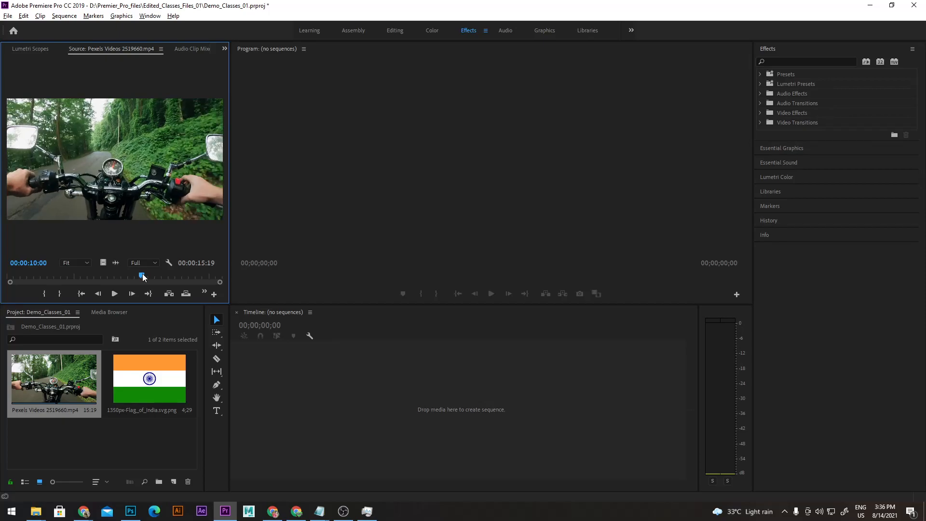
left_click(59, 293)
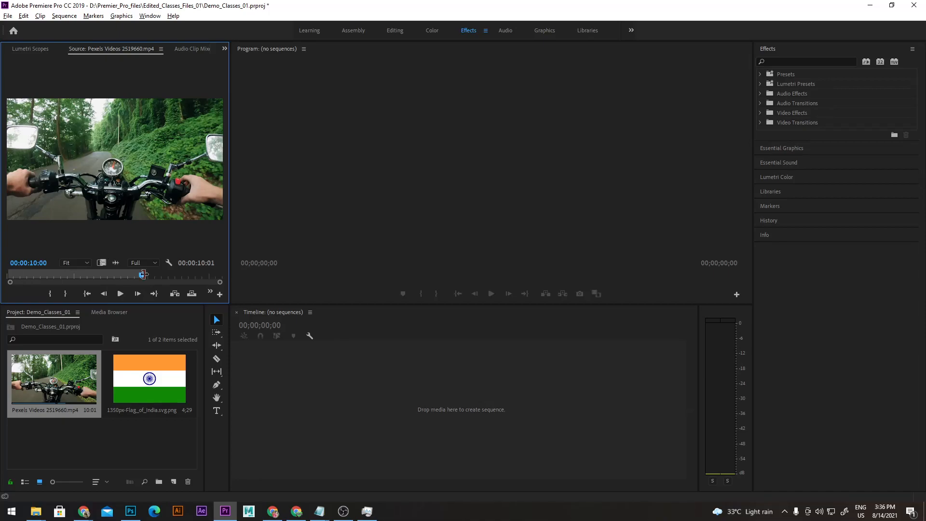
Create a sequence from only the video of the trimmed Pexels clip and preview it up to 00:00:04:14
left_click_drag(143, 274, 117, 279)
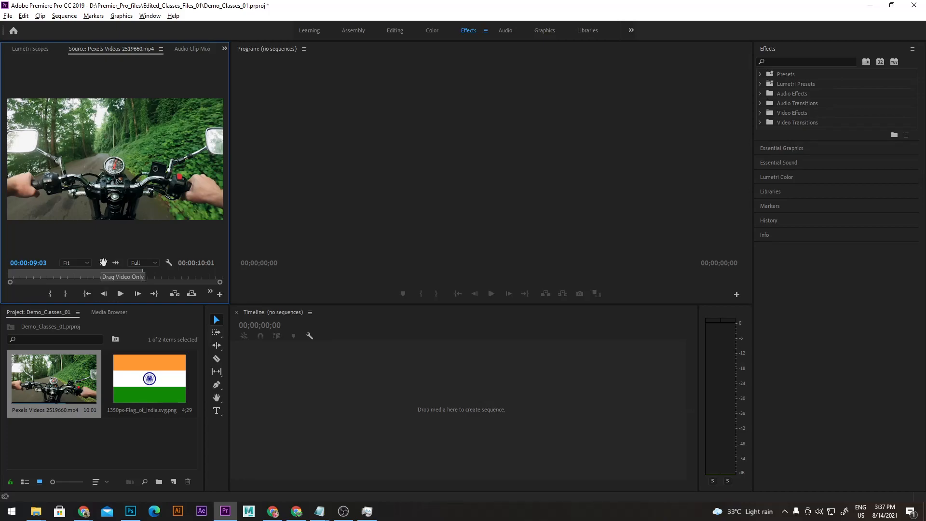
left_click_drag(104, 262, 291, 397)
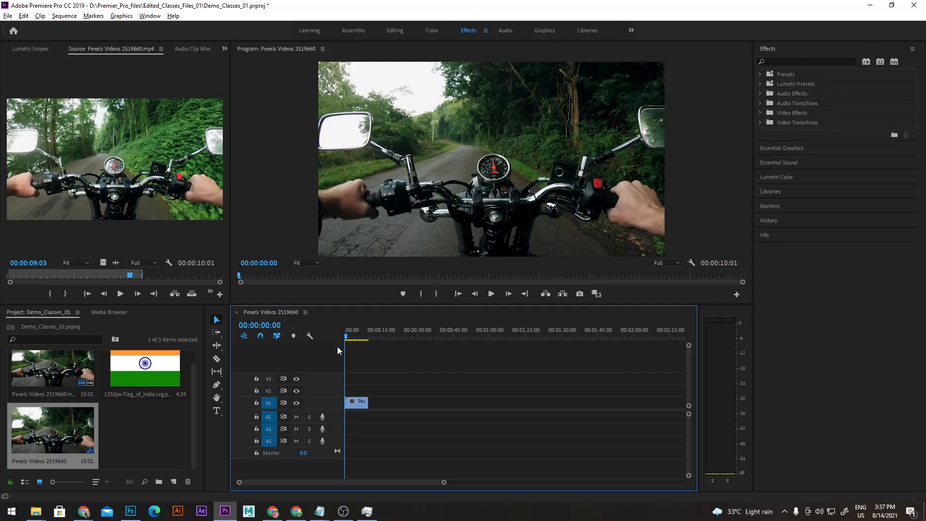
key("space")
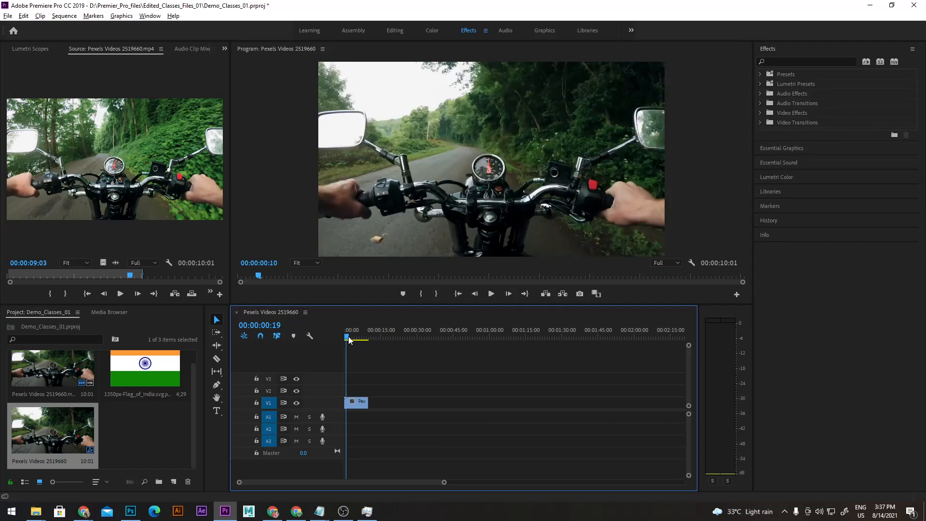
left_click_drag(349, 339, 356, 338)
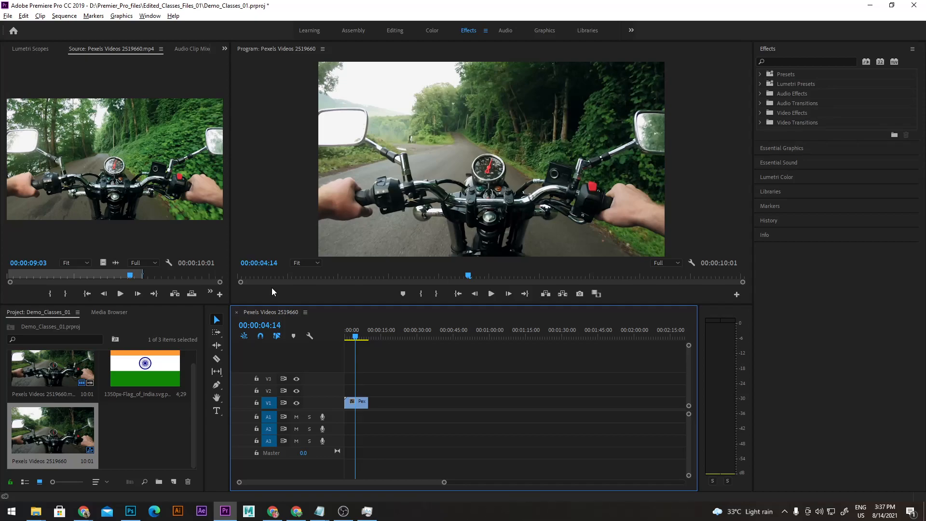
Compare the new sequence's project item with its open timeline and with the source video and flag image
left_click(113, 434)
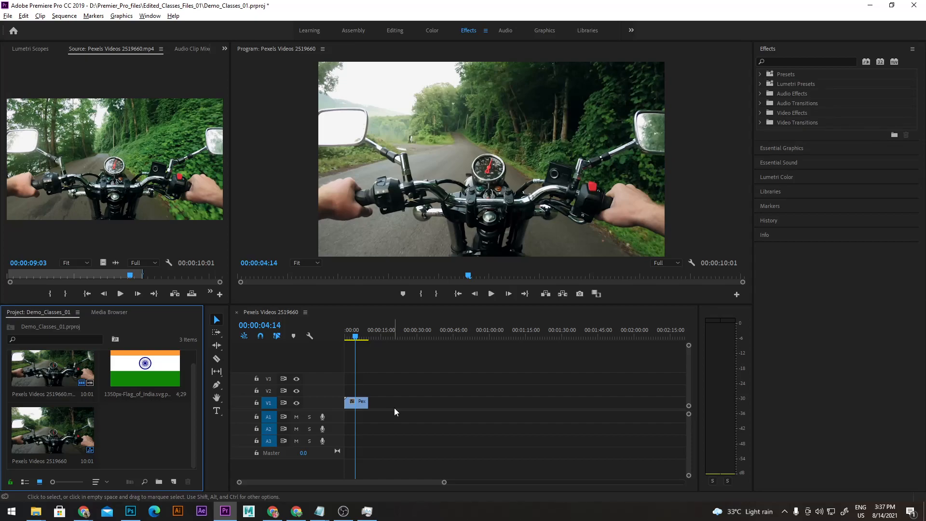
left_click(60, 431)
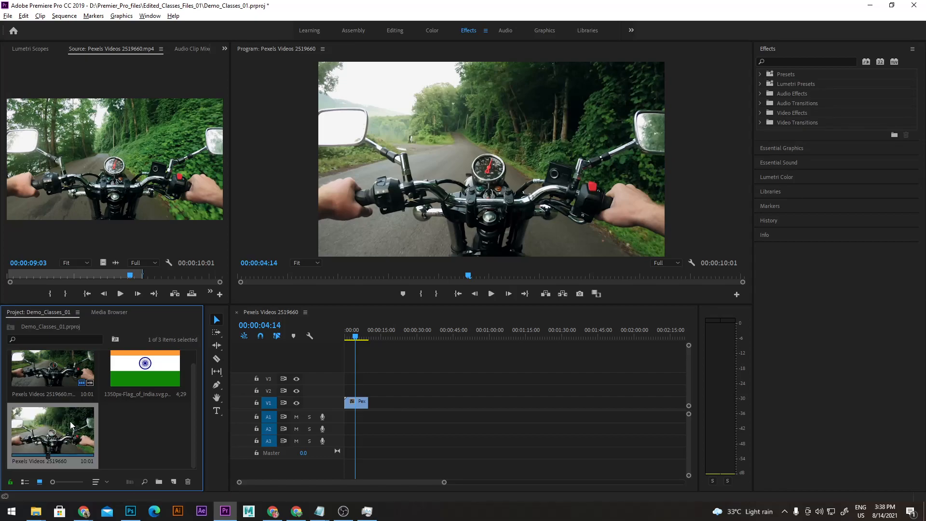
left_click(255, 315)
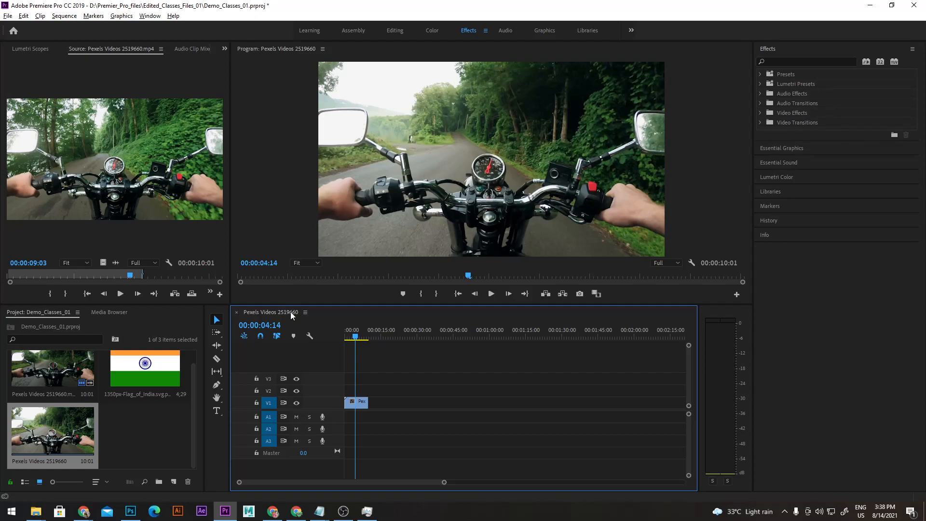
left_click(304, 312)
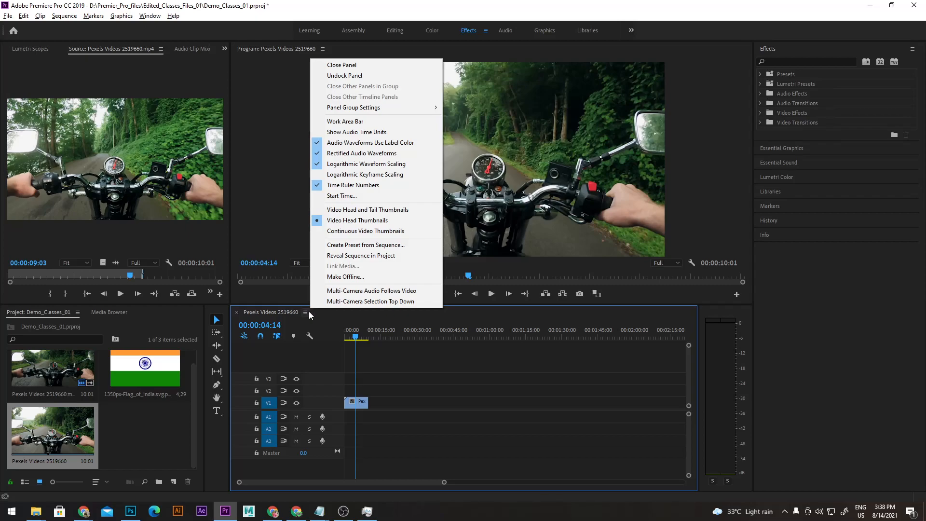
left_click(309, 311)
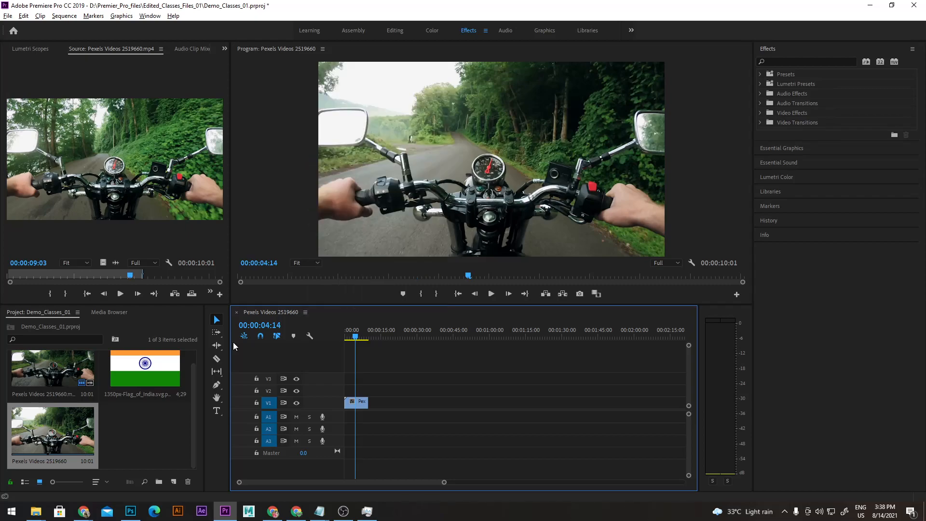
left_click(77, 431)
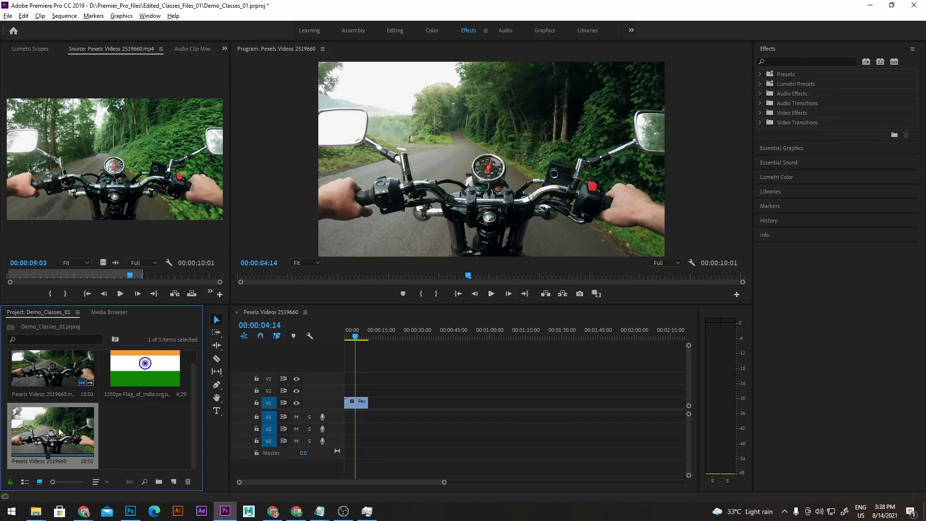
left_click(130, 442)
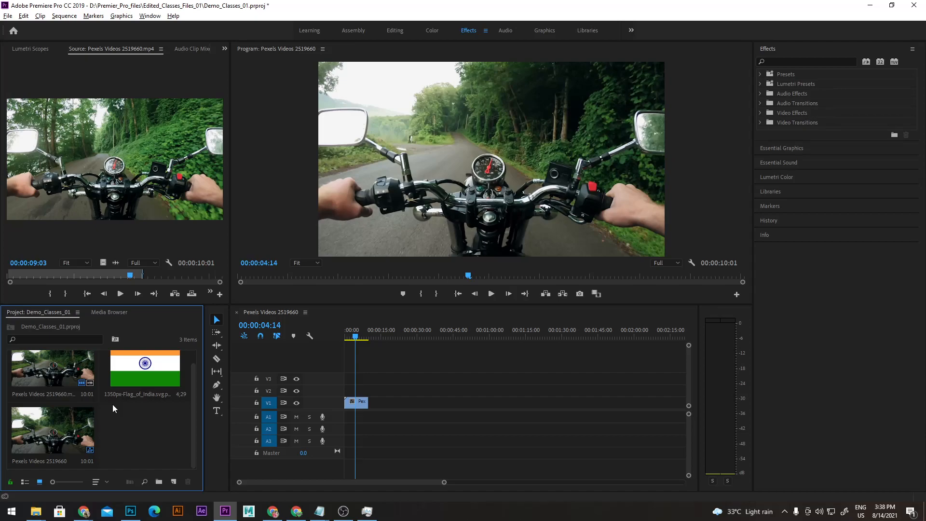
scroll(64, 372, "up", 1)
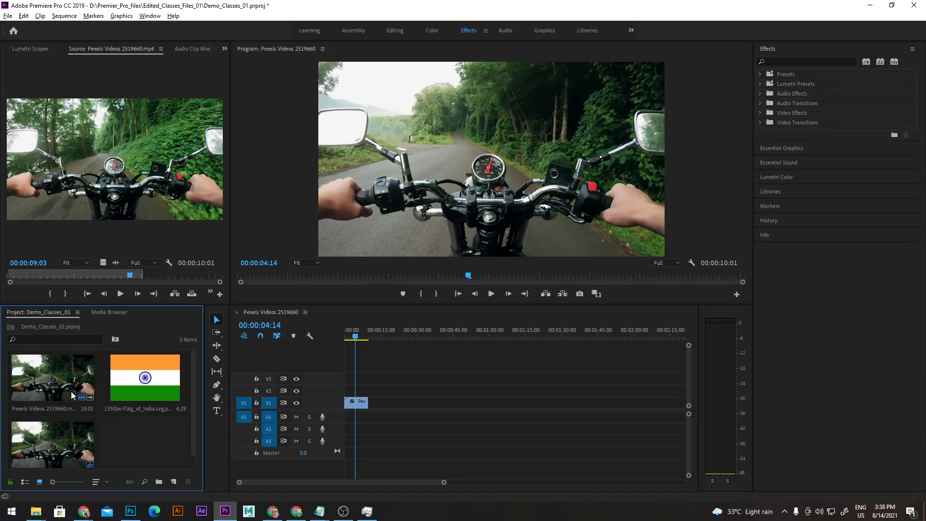
scroll(120, 450, "down", 1)
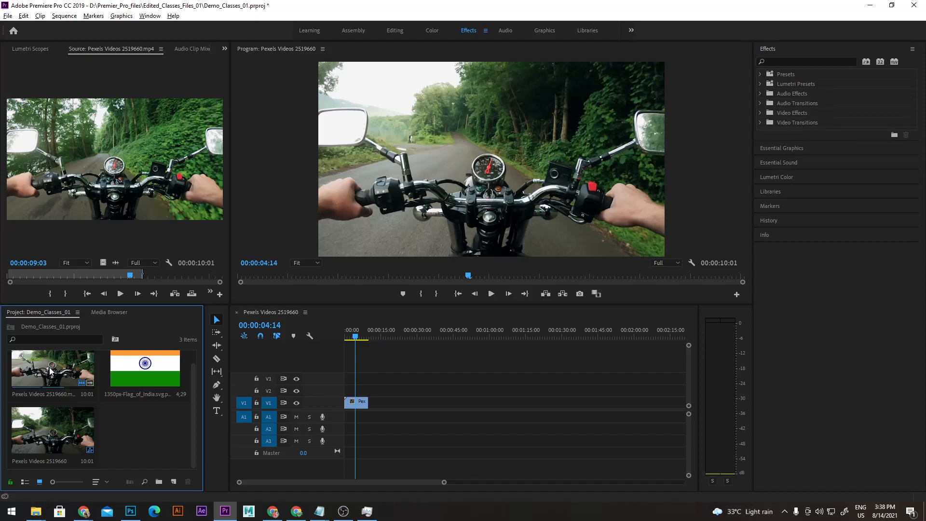
Examine the sequence settings of Pexels Videos 2519660, such as timebase and frame size, and close them without changes
right_click(93, 453)
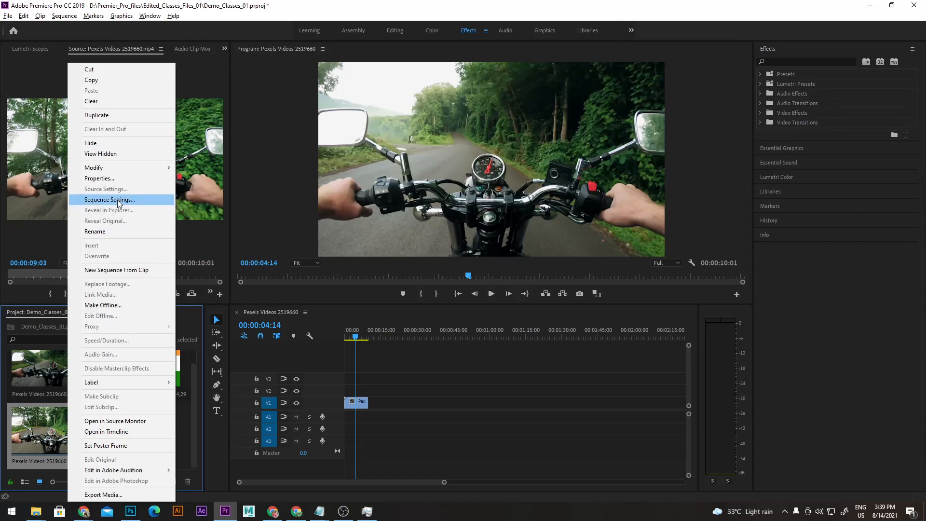
left_click(118, 200)
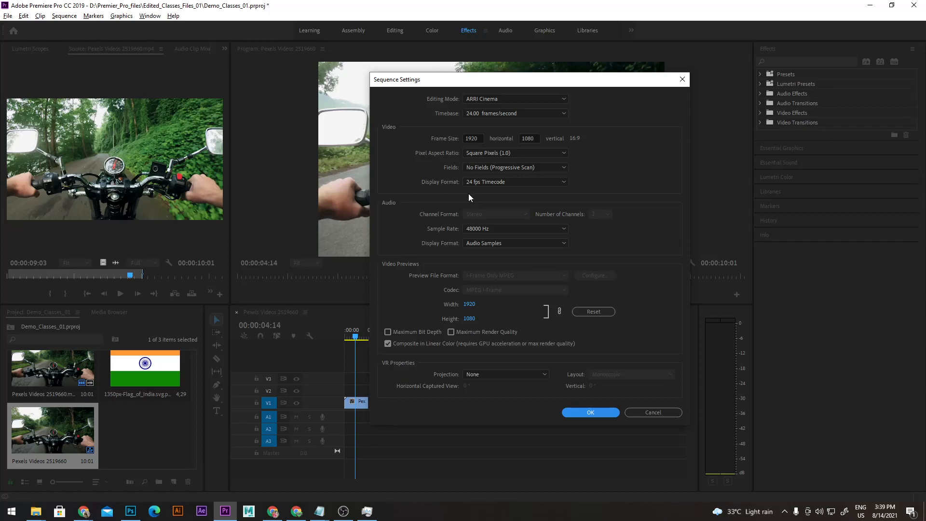
left_click_drag(479, 80, 525, 101)
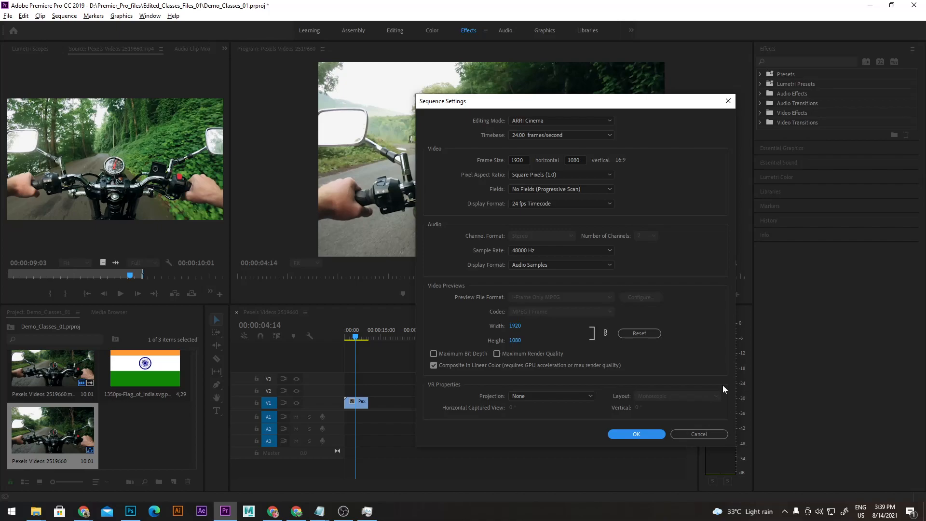
key("Escape")
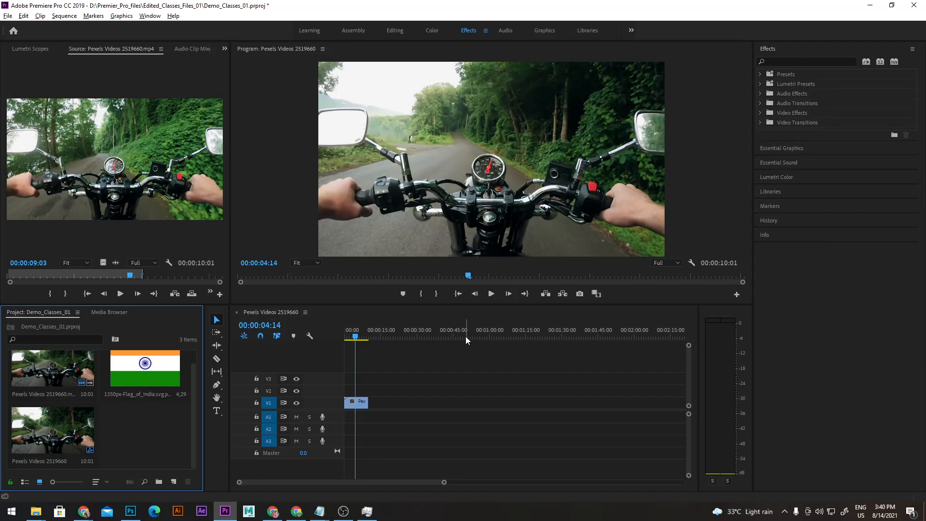
Rename the Pexels Videos 2519660 sequence as Biker_vlog_01 and check the name on its timeline
left_click(59, 462)
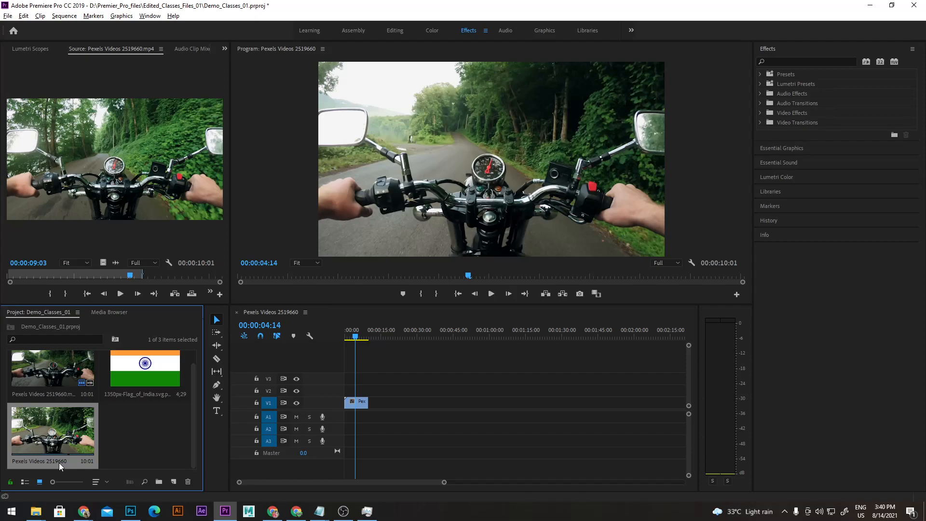
left_click(59, 462)
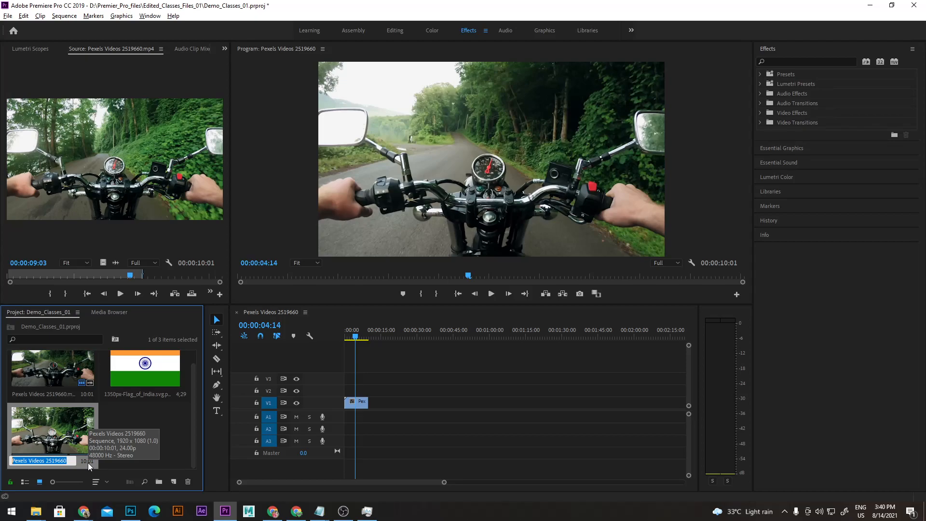
type("Biker_vlog+01")
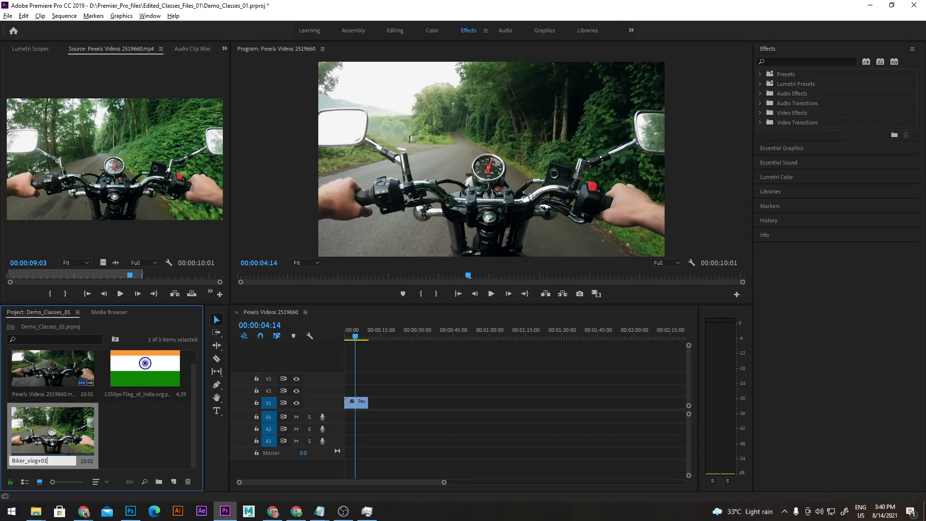
key("BackSpace")
key("BackSpace")
key("BackSpace")
type("_01")
key("Return")
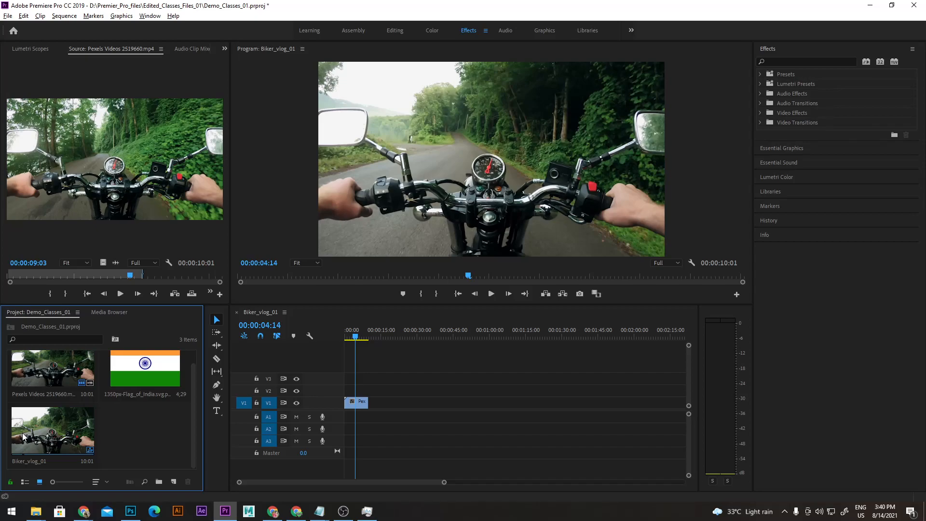
left_click(23, 436)
left_click(266, 313)
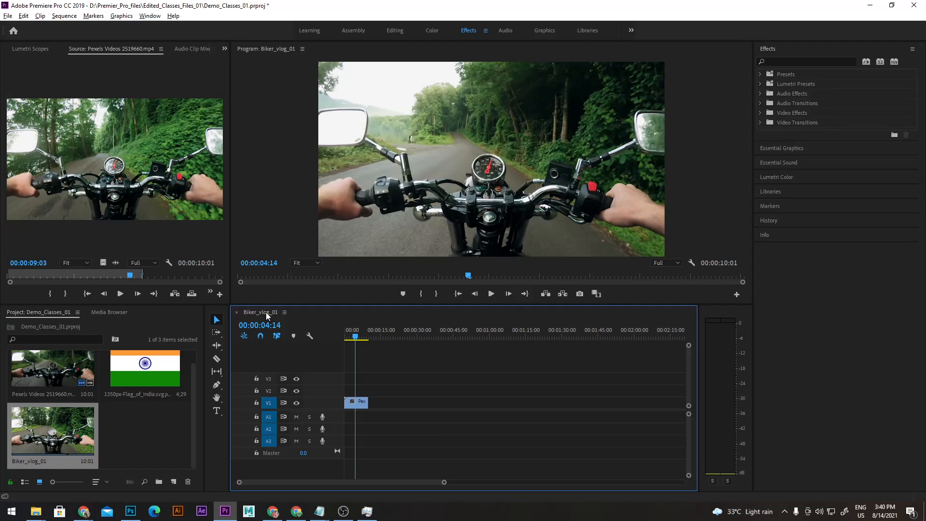
Scrub the Biker_vlog_01 sequence to 00:00:05:01 and enlarge the Video 1 track to show the clip's thumbnail
left_click(345, 339)
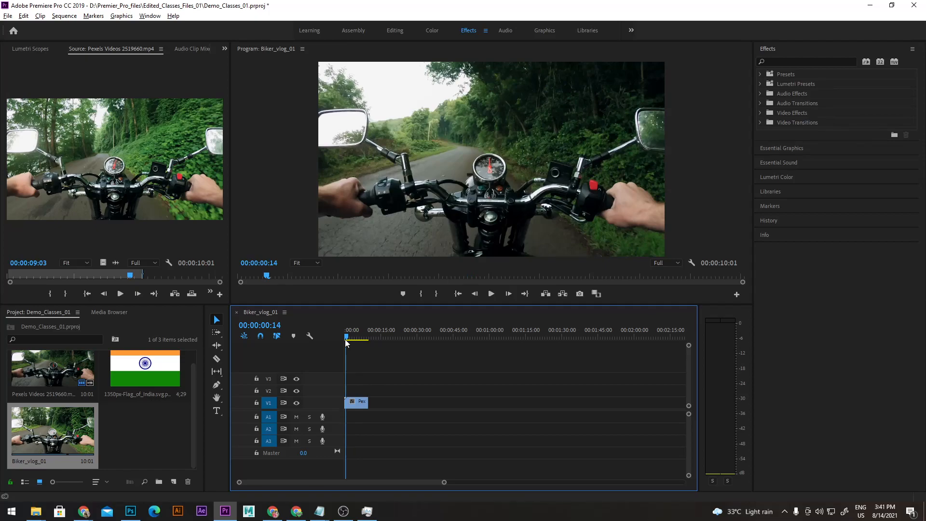
key("equal")
key("equal")
left_click_drag(345, 339, 380, 335)
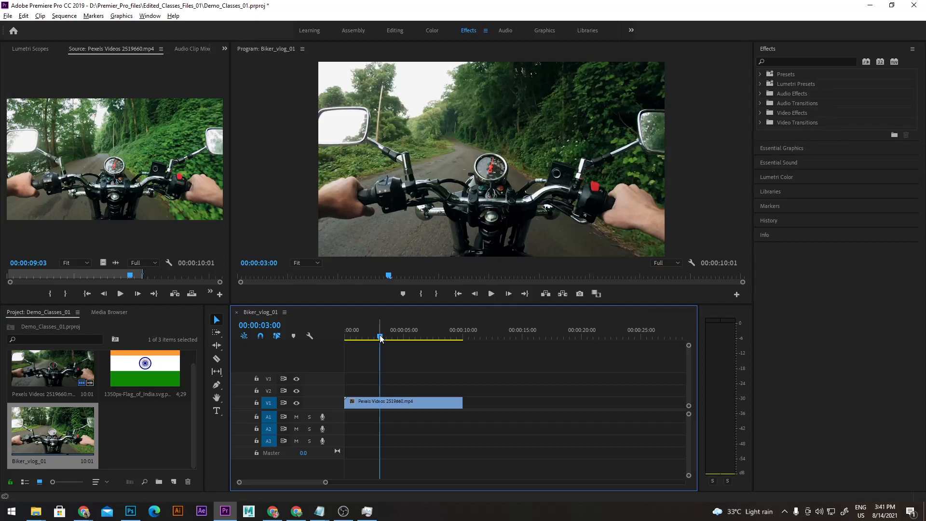
left_click_drag(379, 337, 371, 350)
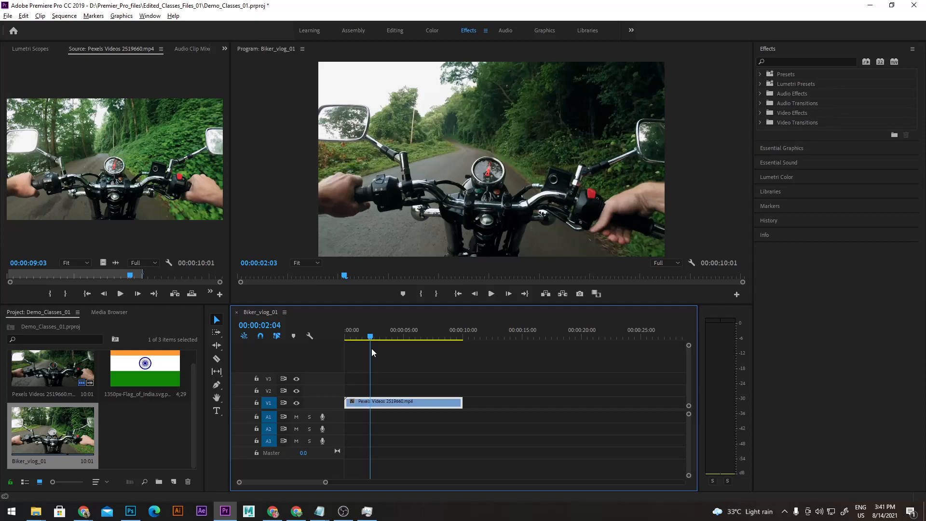
left_click_drag(371, 348, 404, 353)
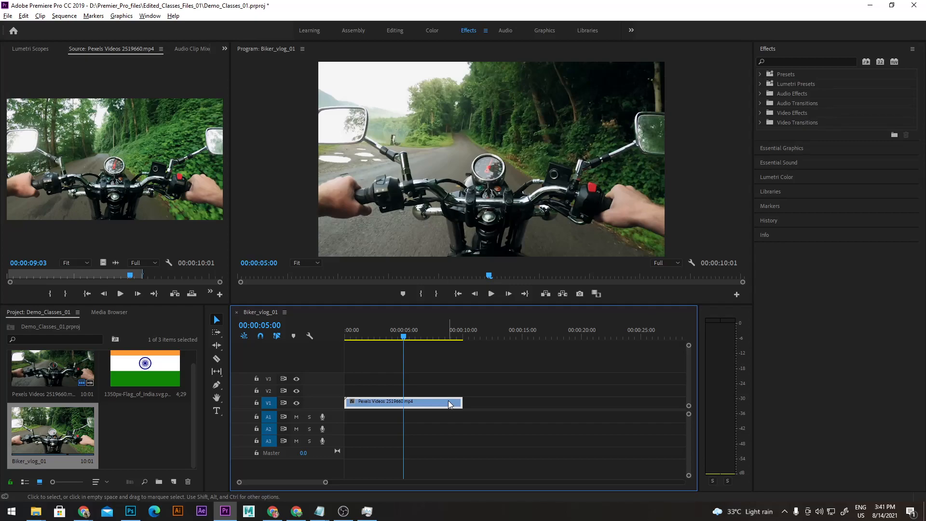
scroll(335, 398, "up", 3)
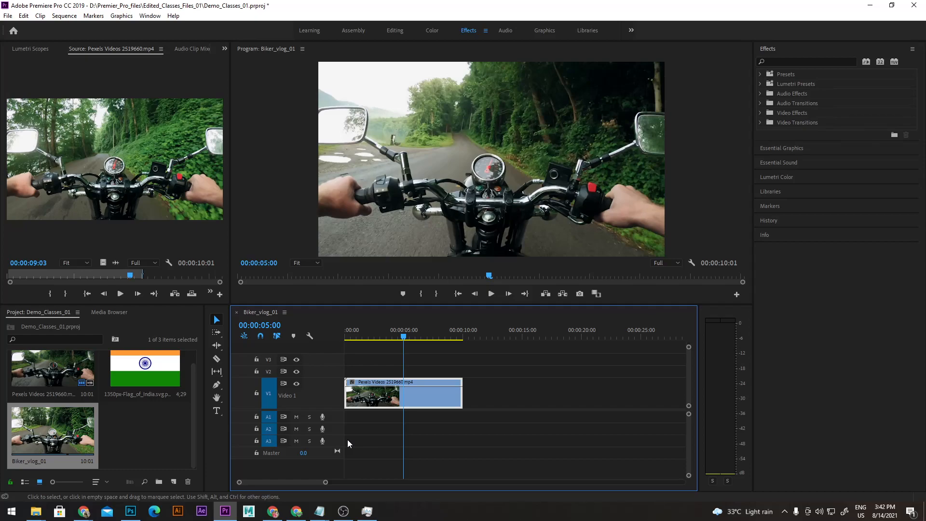
left_click(402, 337)
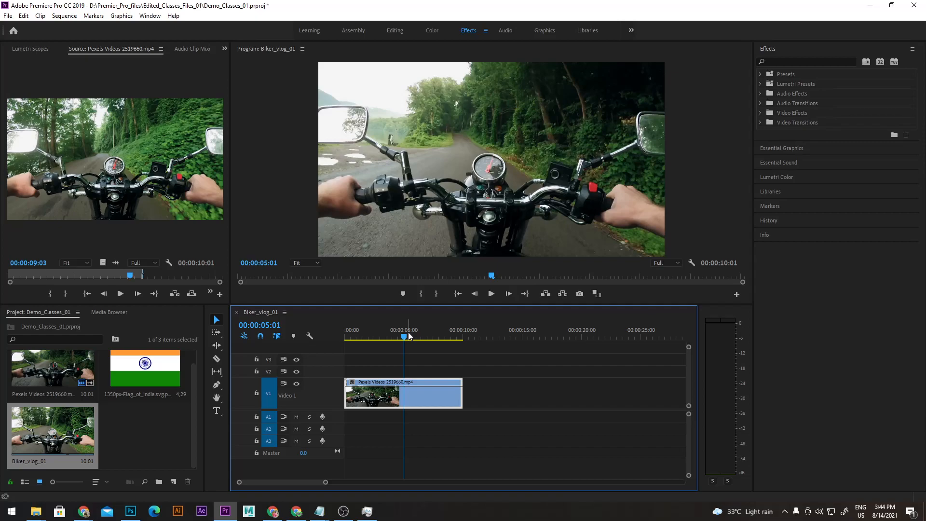
Split the Pexels video clip on Video 1 at 00:00:05:00
key("Left")
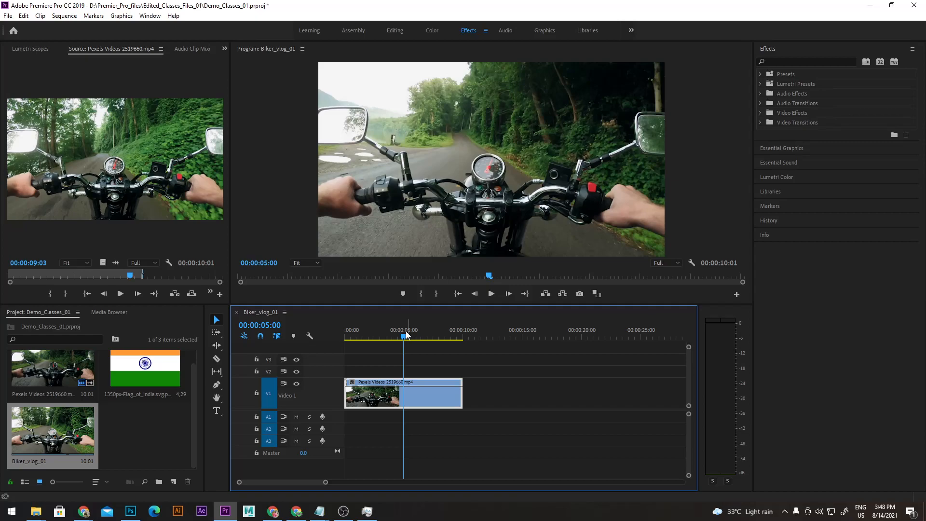
left_click_drag(406, 334, 404, 347)
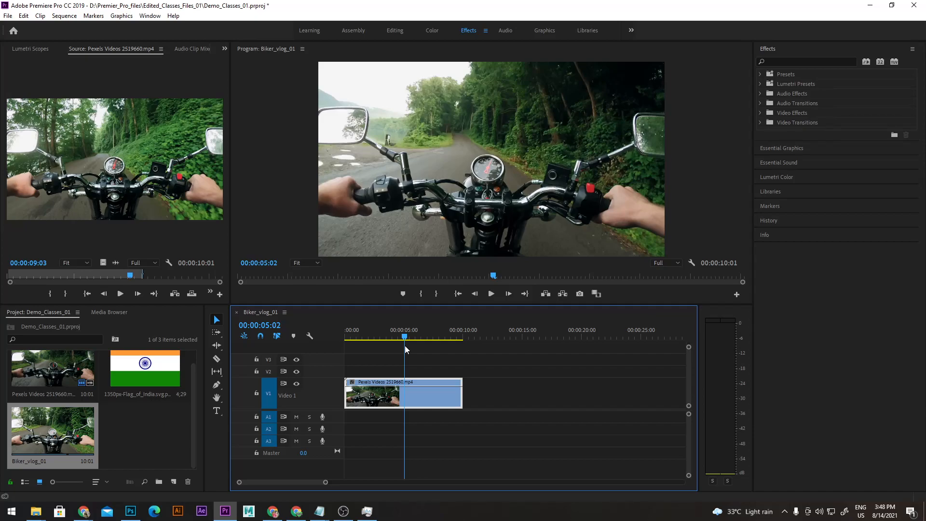
left_click(404, 346)
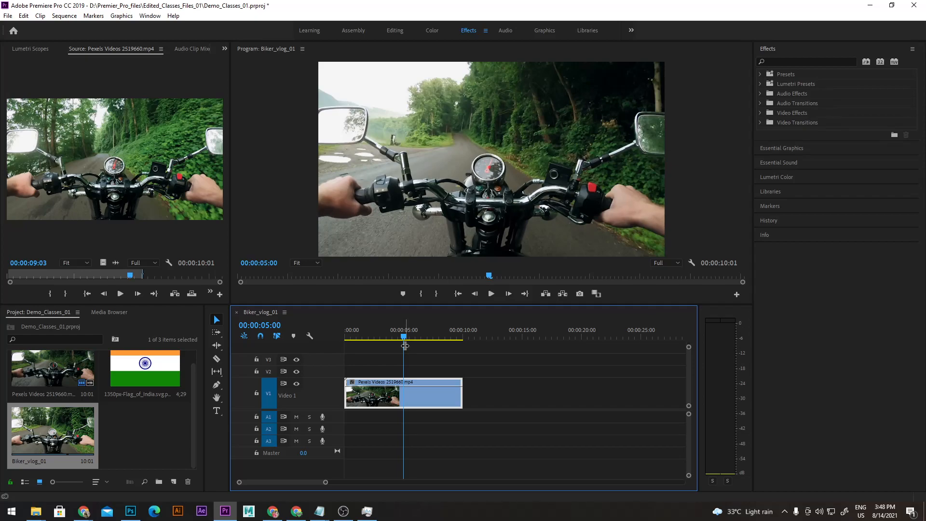
key("ctrl+k")
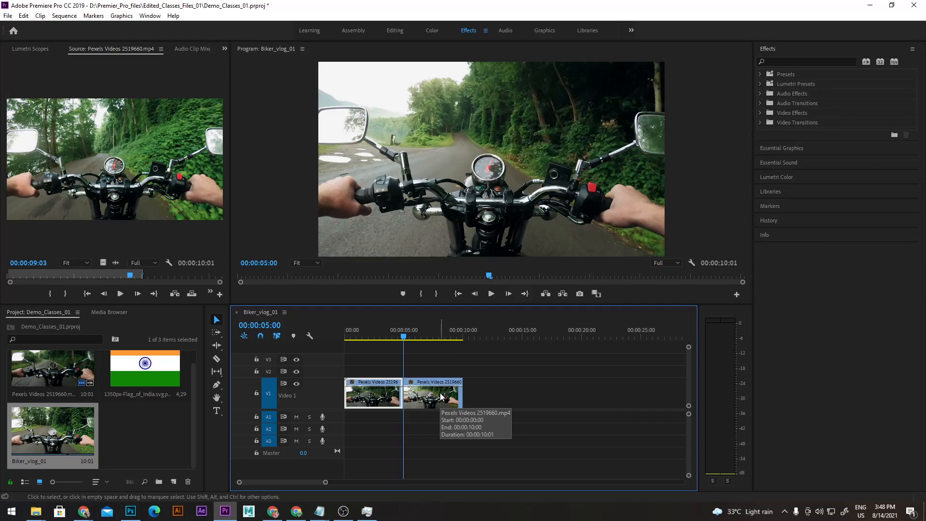
Shift the second clip half to 00:00:07:00 and fill the Video 1 gap with the flag image, cut to 00:00:05:00–00:00:07:00
left_click(427, 338)
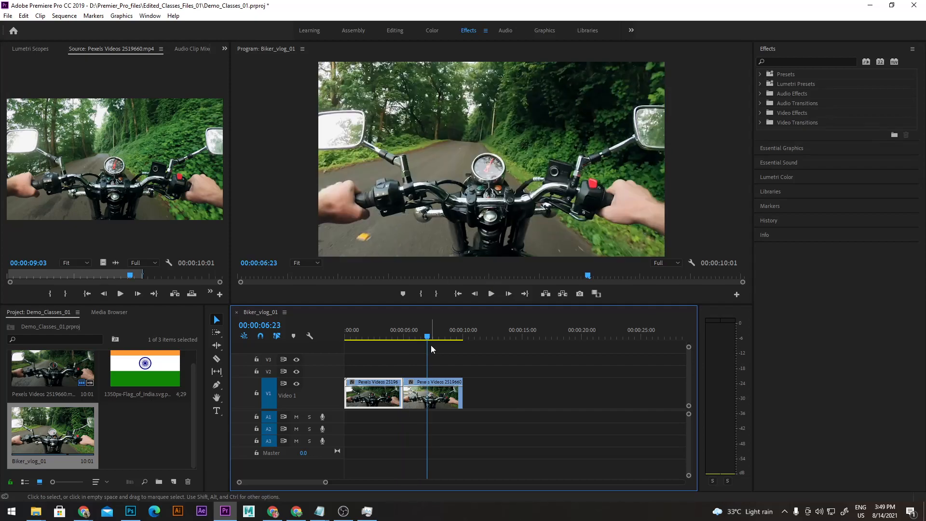
left_click_drag(438, 396, 461, 396)
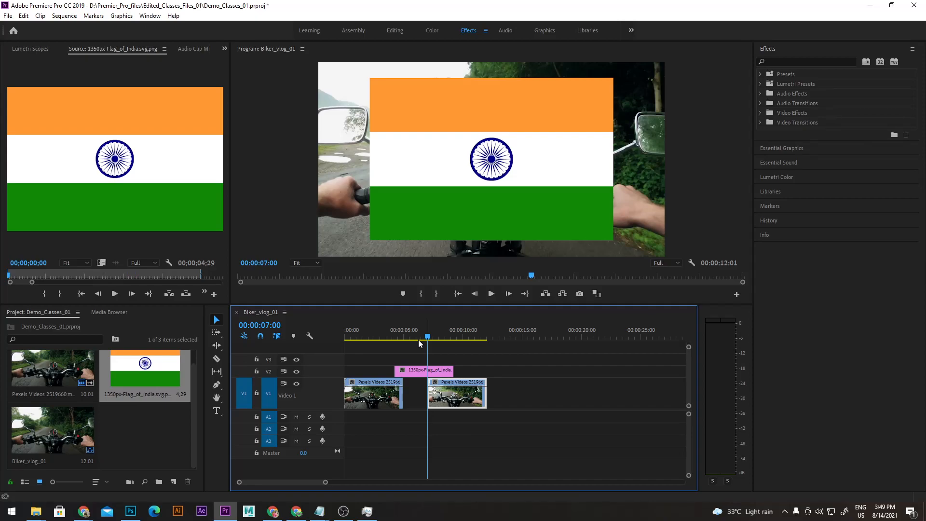
key("ctrl+k")
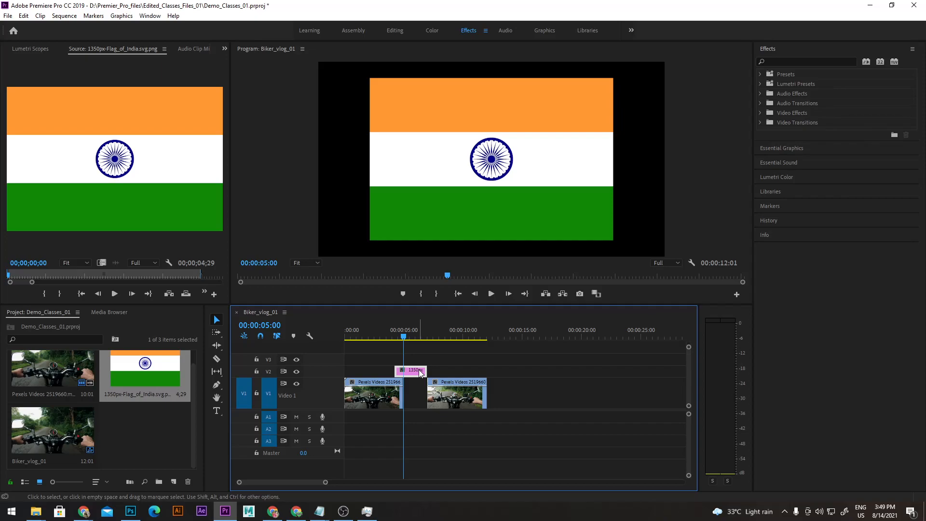
key("ctrl+k")
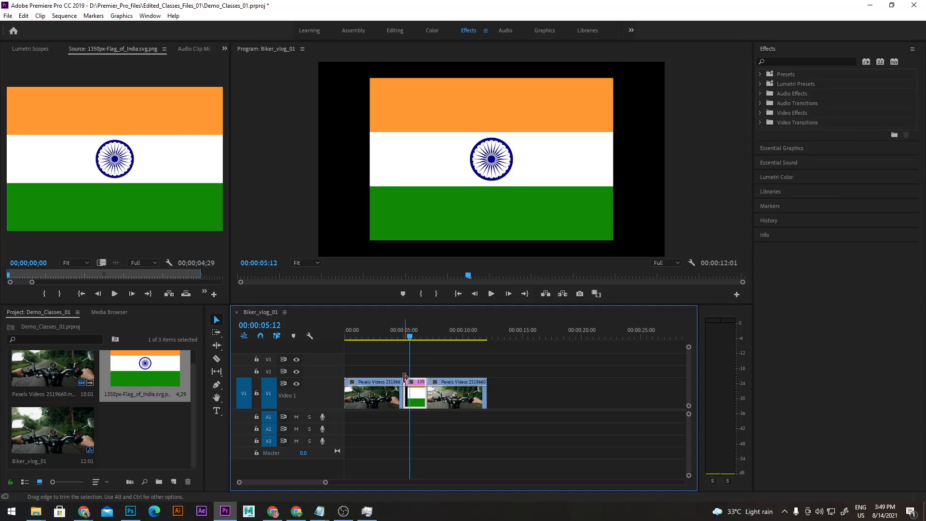
Cut the last video clip at 00:00:10:00 and delete the piece after the cut
left_click(376, 334)
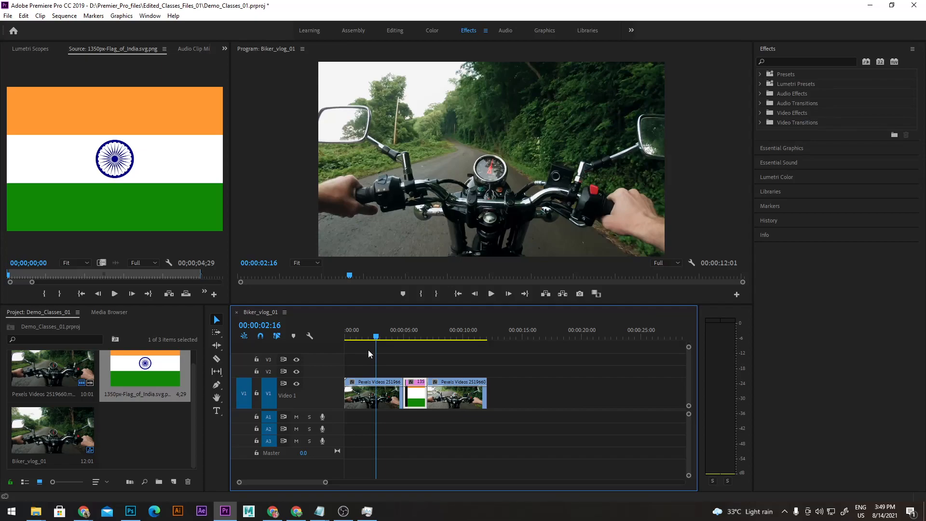
left_click(462, 375)
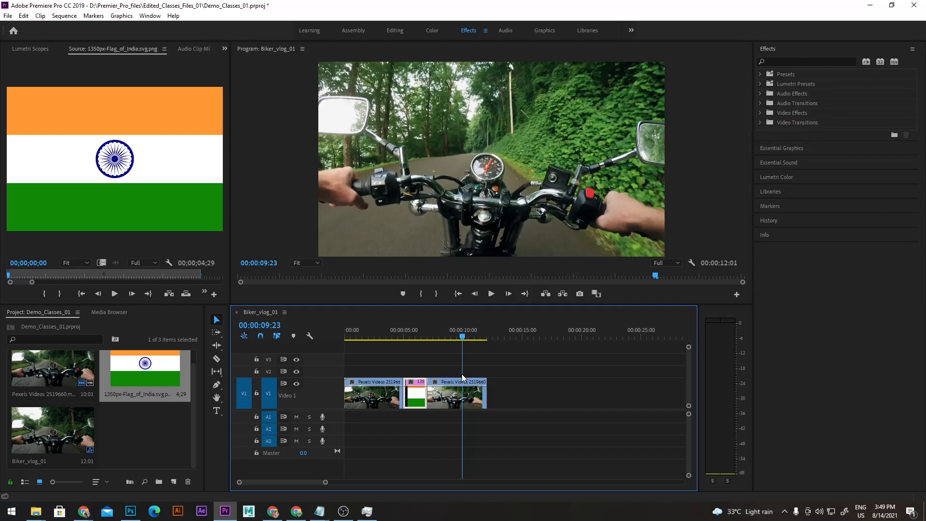
key("Right")
key("ctrl+k")
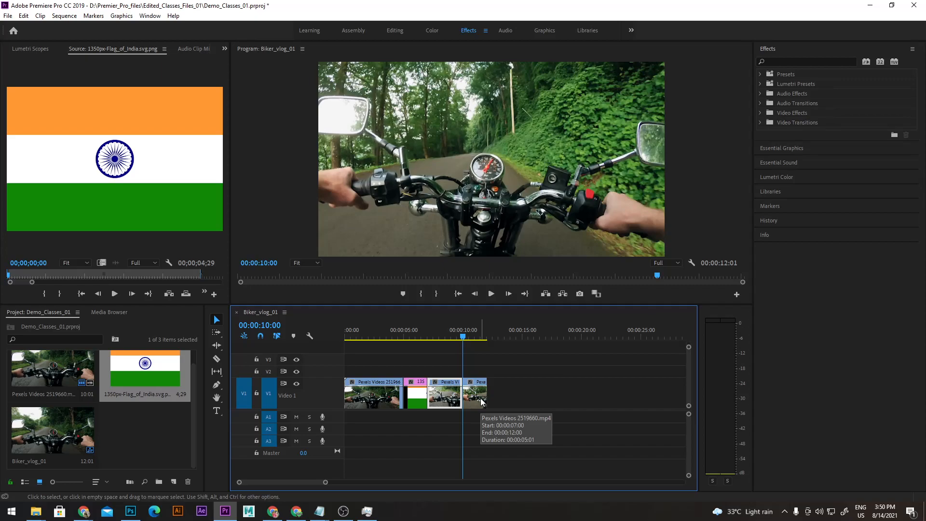
key("Delete")
Apply the default Cross Dissolve transition to all three clips and play the sequence from its start
key("Home")
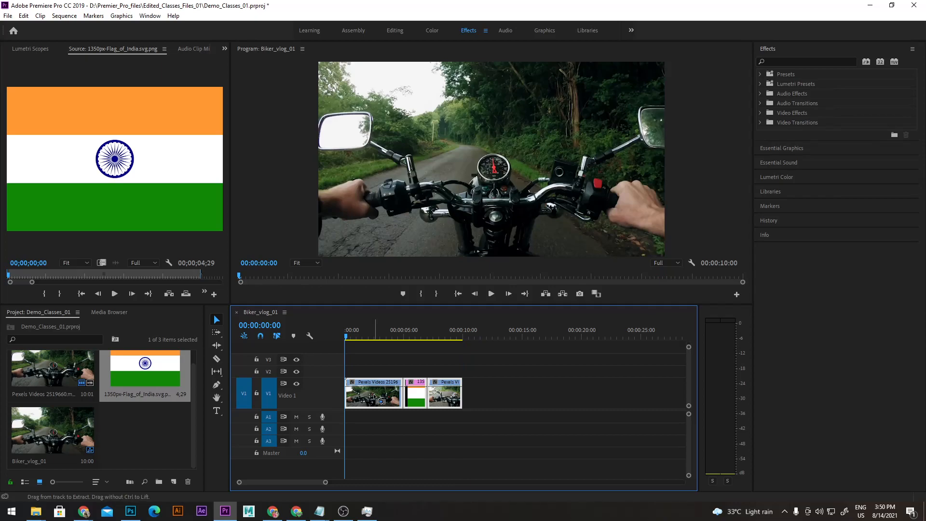
key("shift+d")
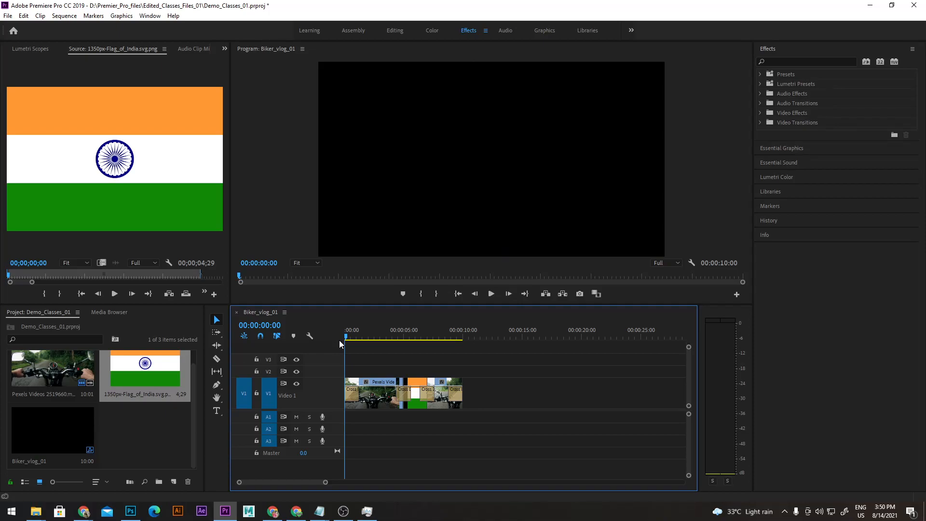
key("space")
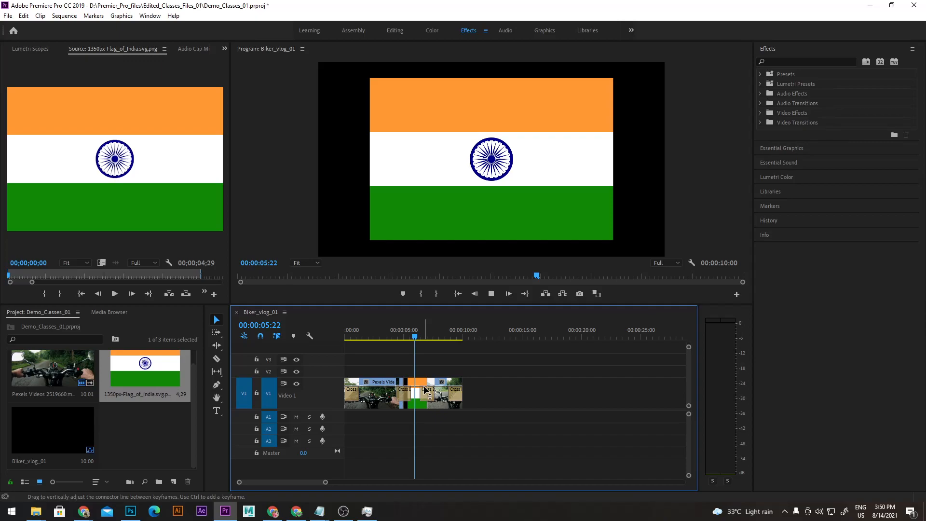
Set the flag clip's Scale to 145 and scrub through it to check that it fills the frame
left_click(426, 389)
left_click(418, 339)
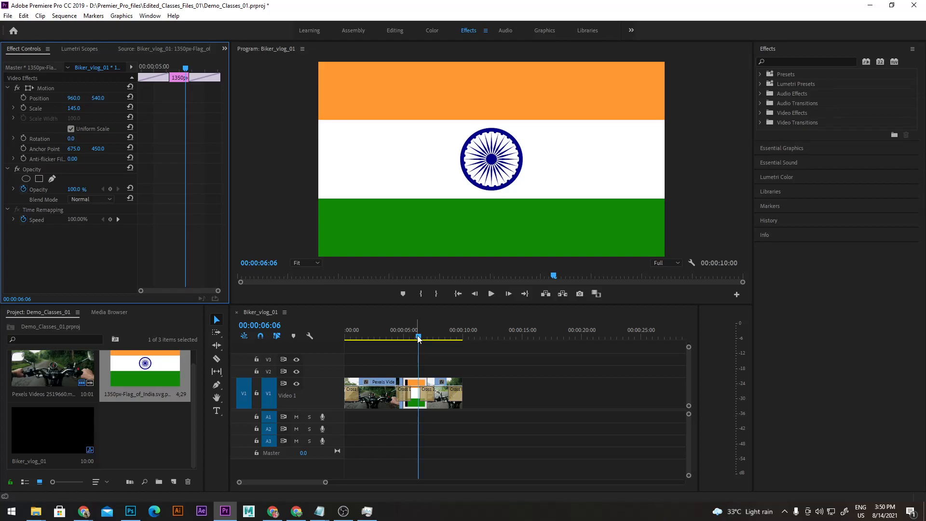
left_click_drag(418, 339, 465, 338)
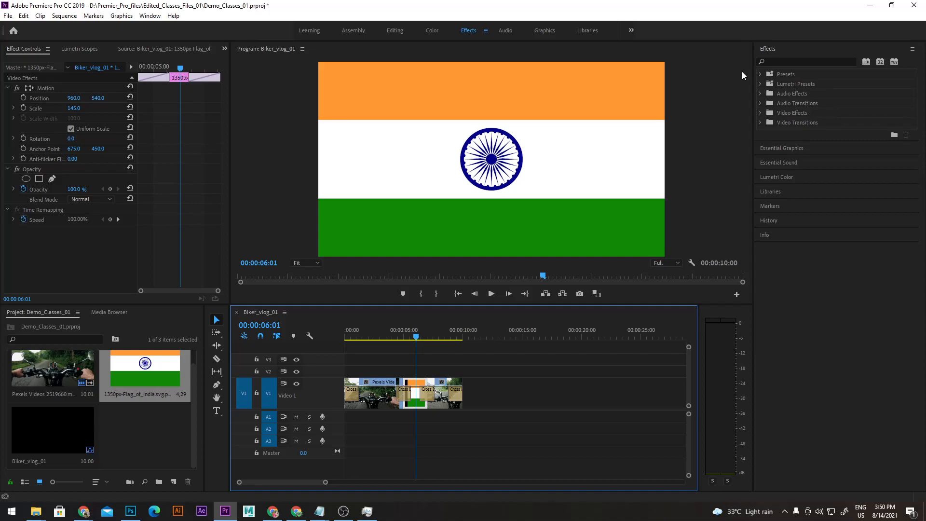
Apply the Turbulent Displace effect to the flag clip with Amount 25 and Size 120, and scrub through its ripple
left_click(760, 113)
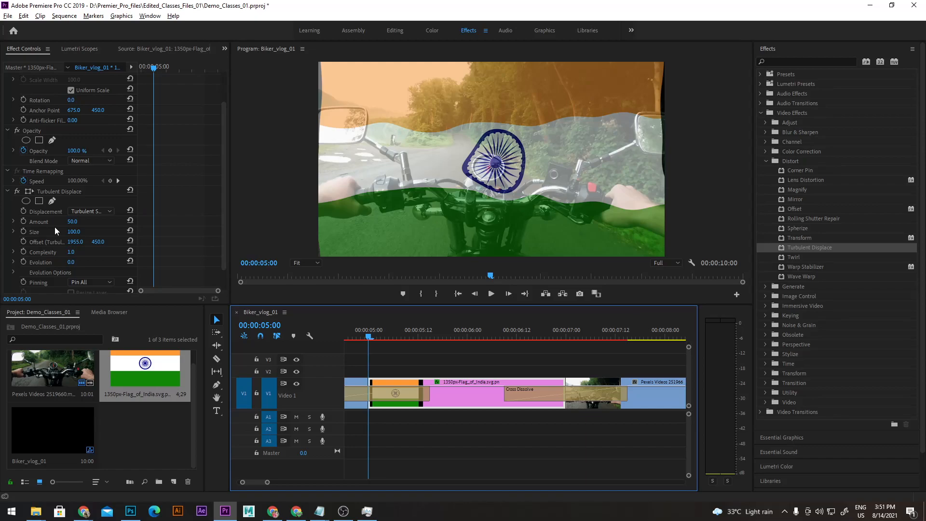
left_click(73, 231)
type("1")
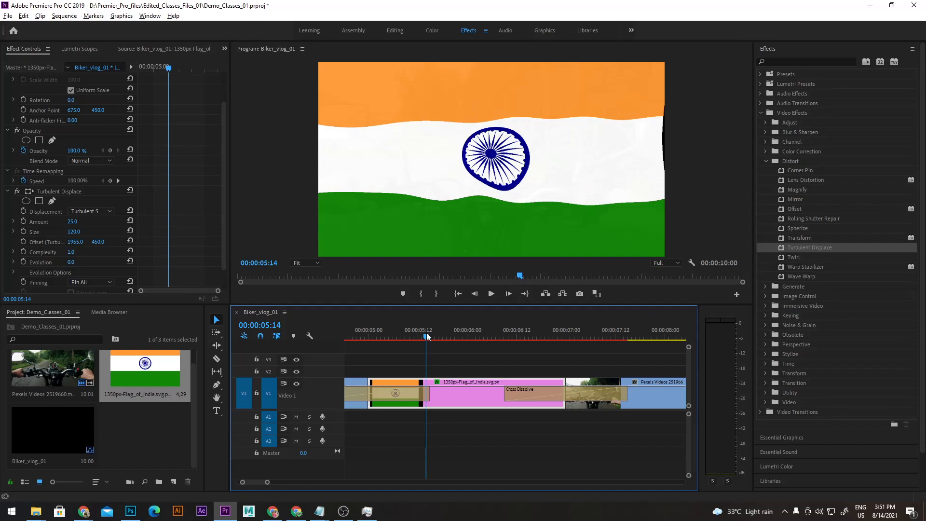
left_click_drag(426, 336, 476, 341)
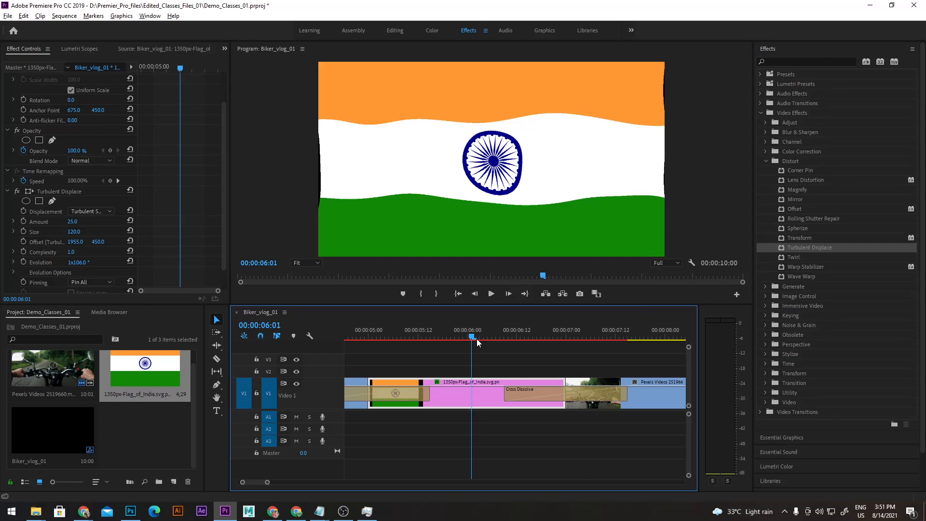
Keyframe the flag's Turbulent Displace Evolution from 0 at 00:00:05:00 to 1x187 at 00:00:06:23
key("Up")
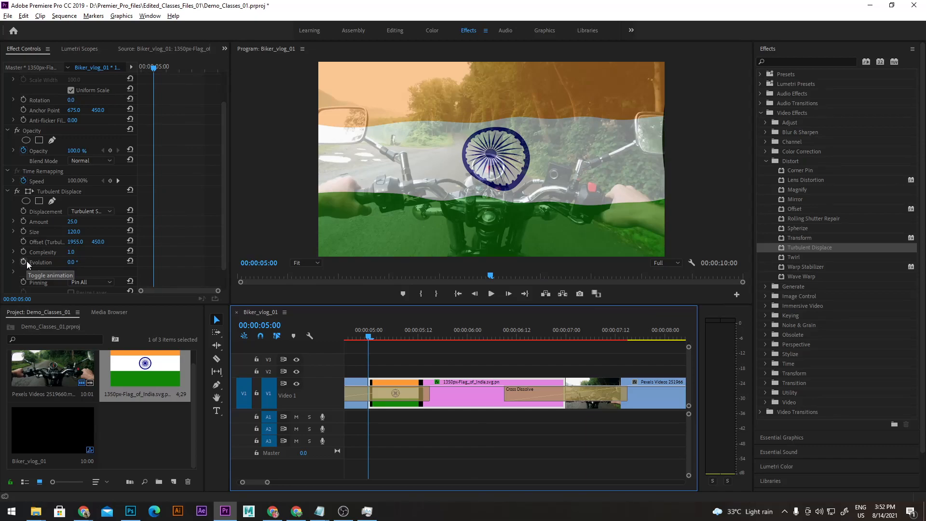
left_click(24, 262)
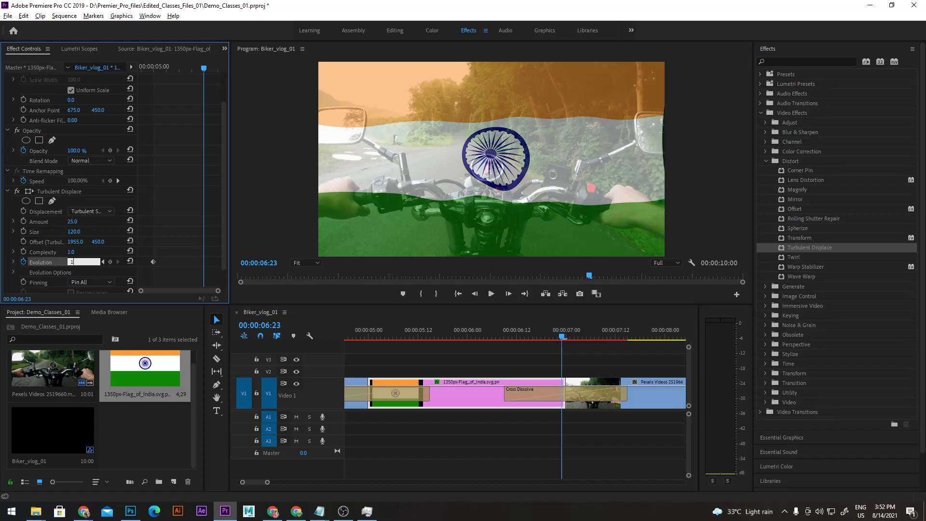
type("x187")
key("Return")
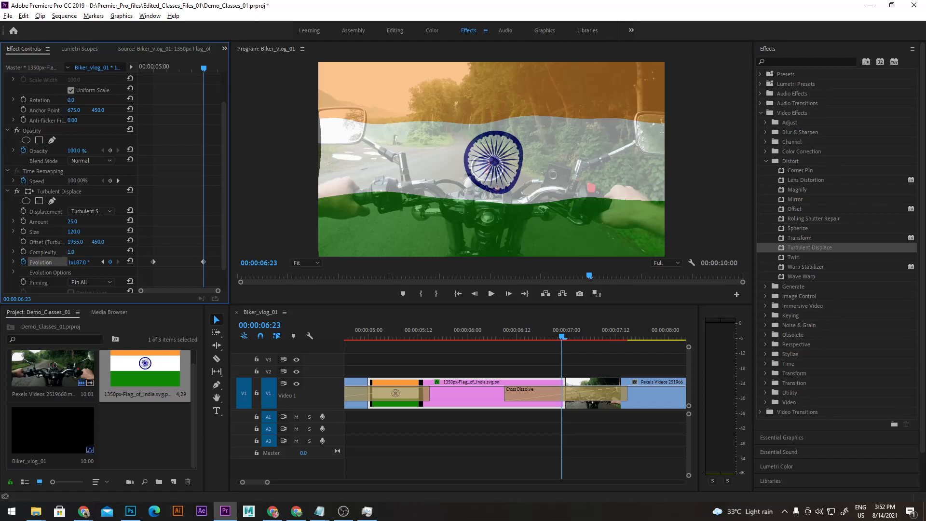
Try an Evolution value of 1360 for the keyframe at 00:00:06:23
left_click(74, 262)
type("1360")
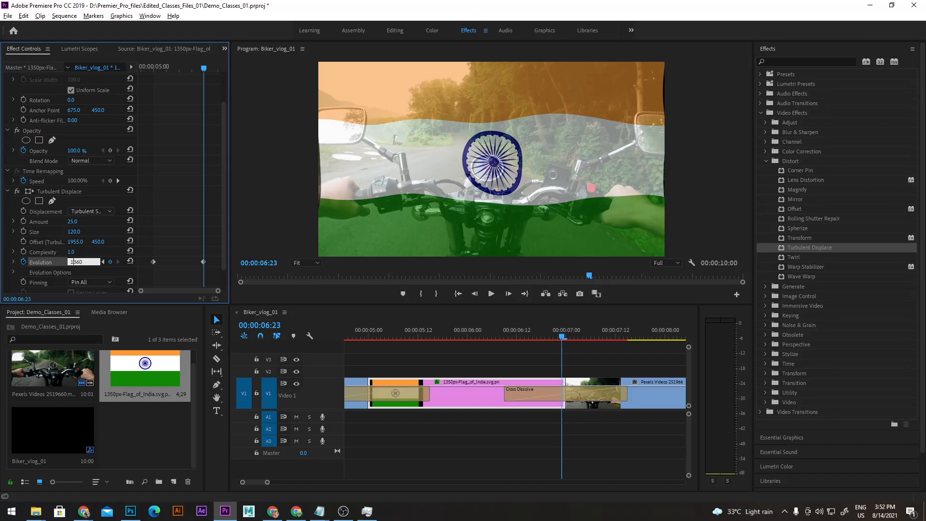
key("Return")
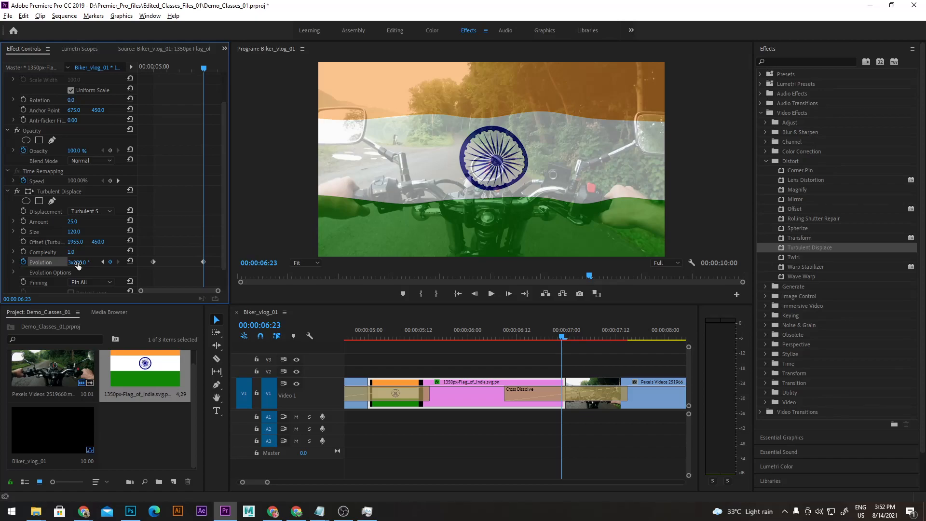
Set the Evolution keyframe at 00:00:06:23 to 1x and the flag clip's Scale to 155
left_click(77, 262)
type("1x")
left_click(430, 339)
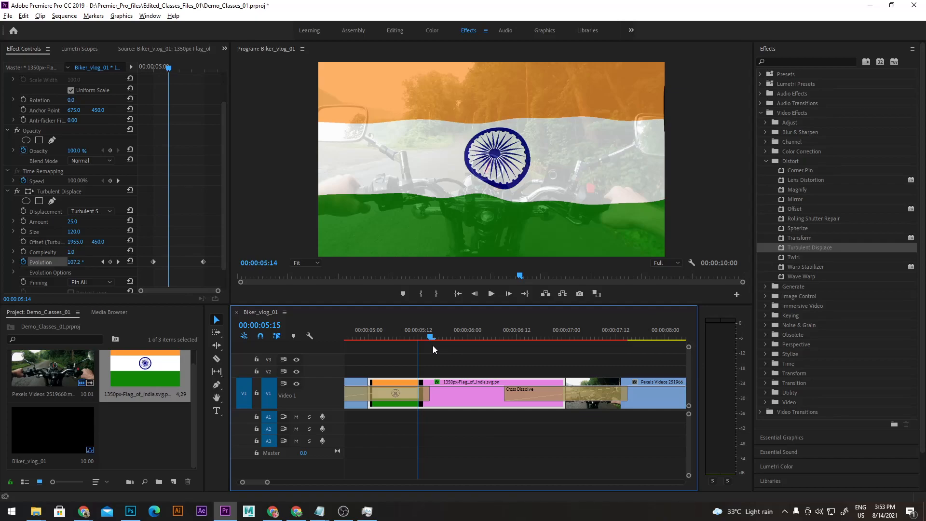
left_click(484, 338)
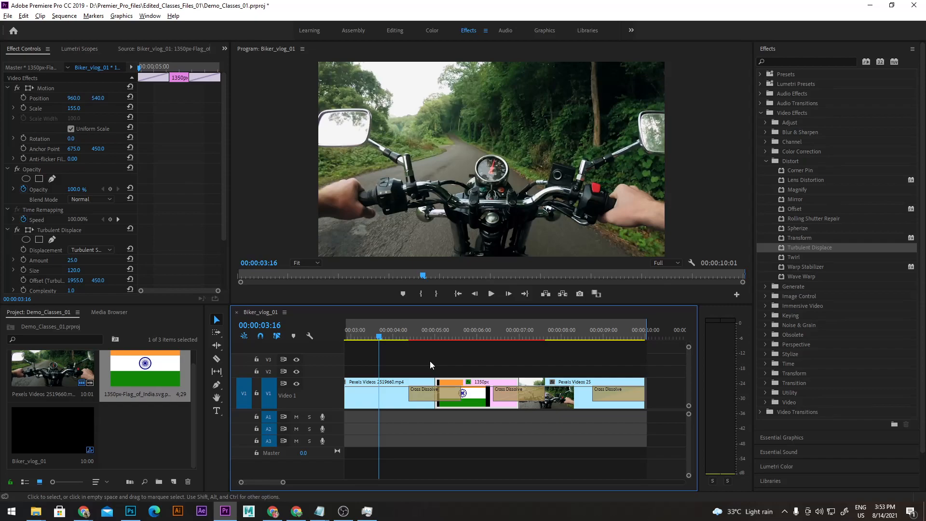
Render the effects of the marked Biker_vlog_01 sequence range for smooth playback
left_click(83, 511)
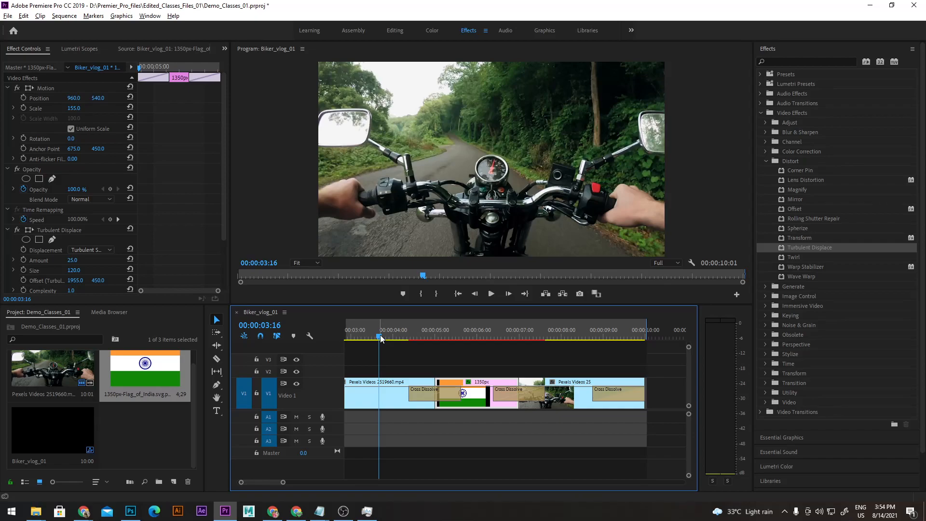
left_click_drag(380, 337, 368, 338)
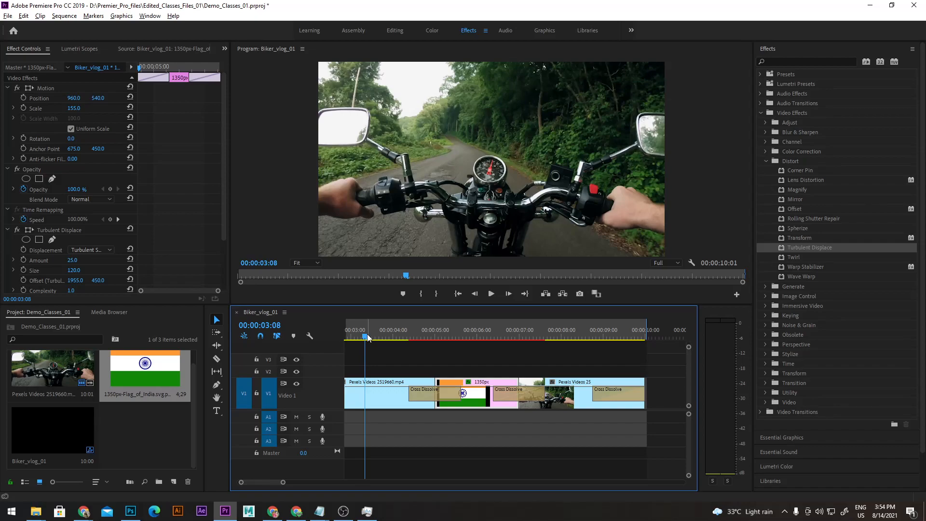
key("minus")
left_click_drag(368, 334, 386, 336)
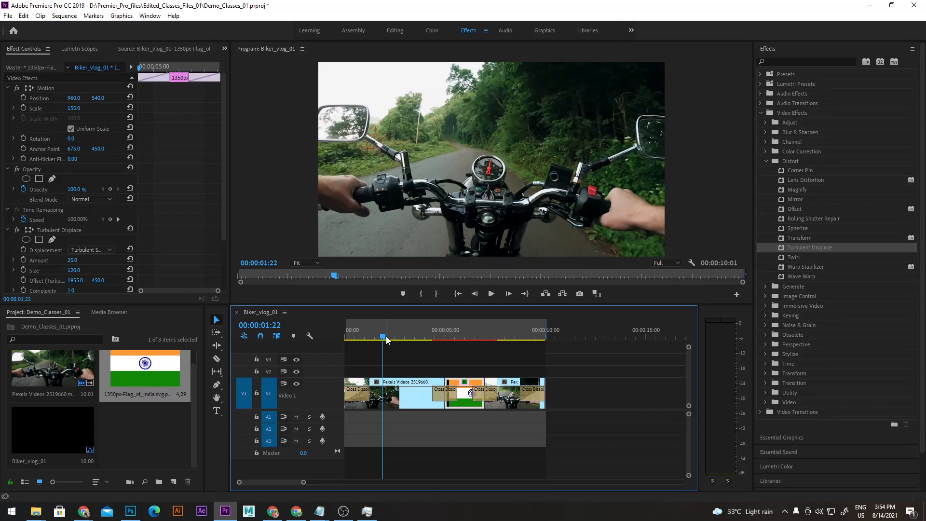
key("Return")
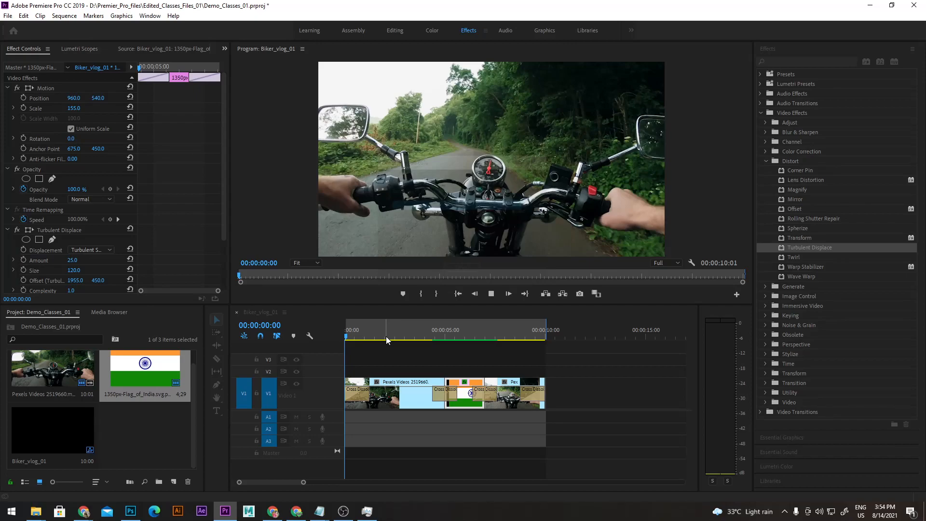
Play and scrub the rendered sequence to examine the waving flag and its dissolves, and return to the start
left_click_drag(386, 339, 432, 337)
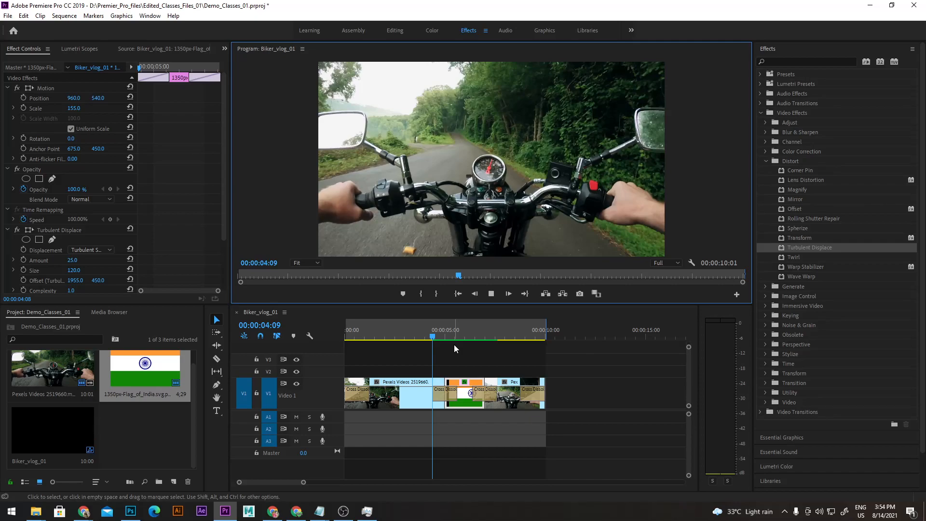
left_click(481, 332)
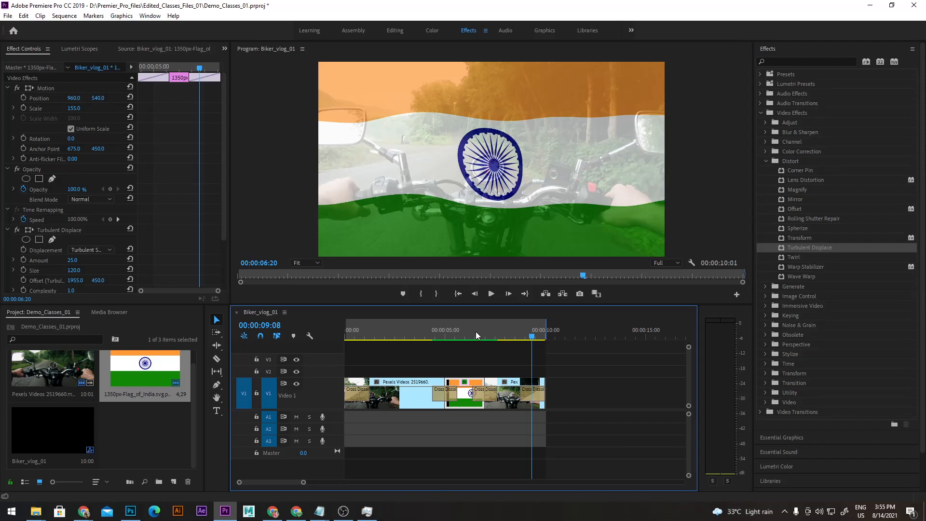
key("Home")
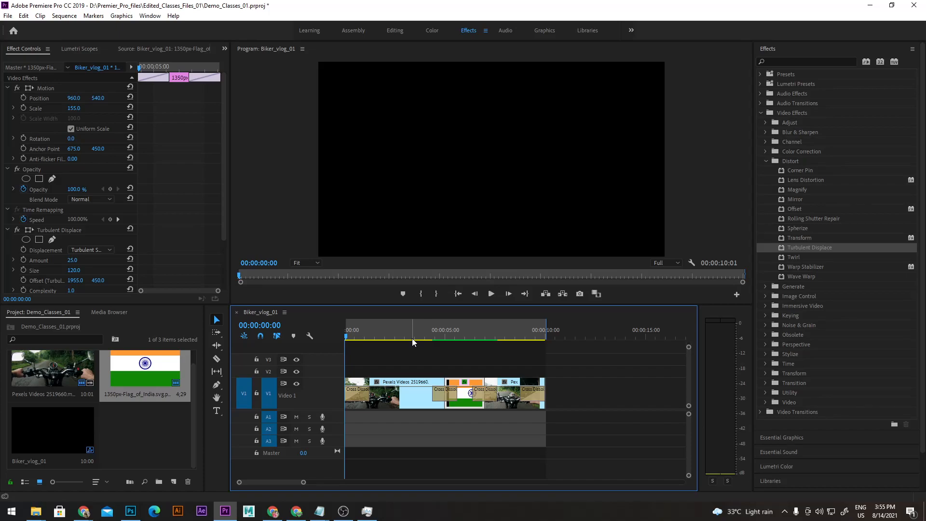
Move the floating Project panel in the Learning workspace and switch to the Assembly workspace
left_click(414, 338)
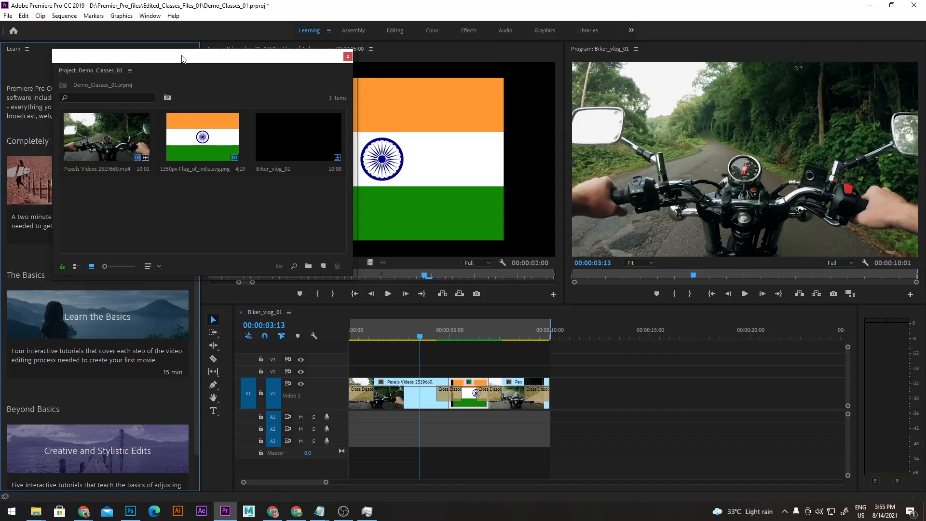
left_click_drag(182, 59, 149, 80)
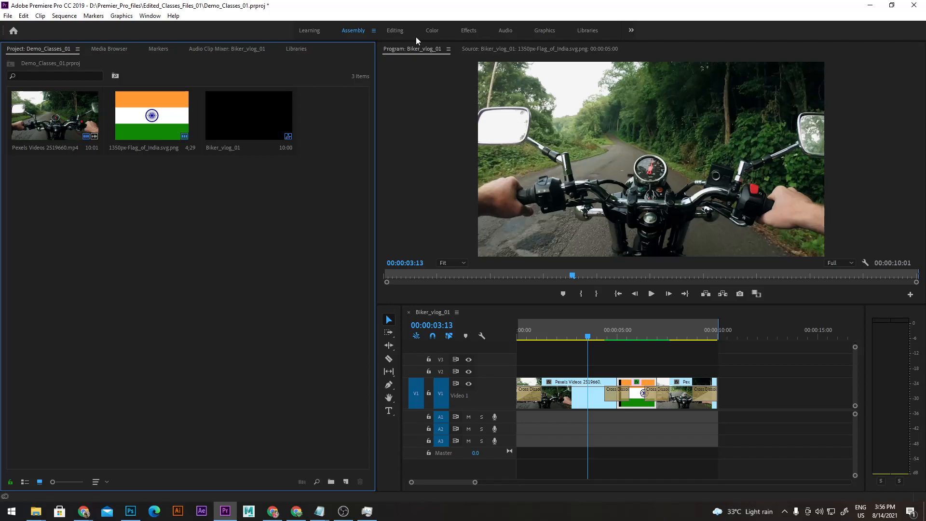
Tour the Editing, Effects and Audio workspaces, scrub the sequence in the Effects layout, and view the Audio Track Mixer for Biker_vlog_01
left_click(402, 31)
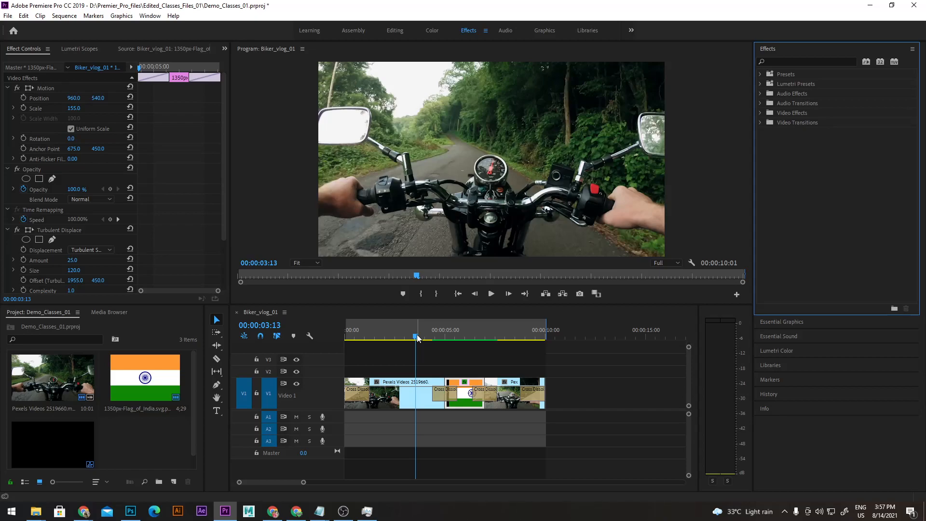
left_click_drag(417, 335, 399, 336)
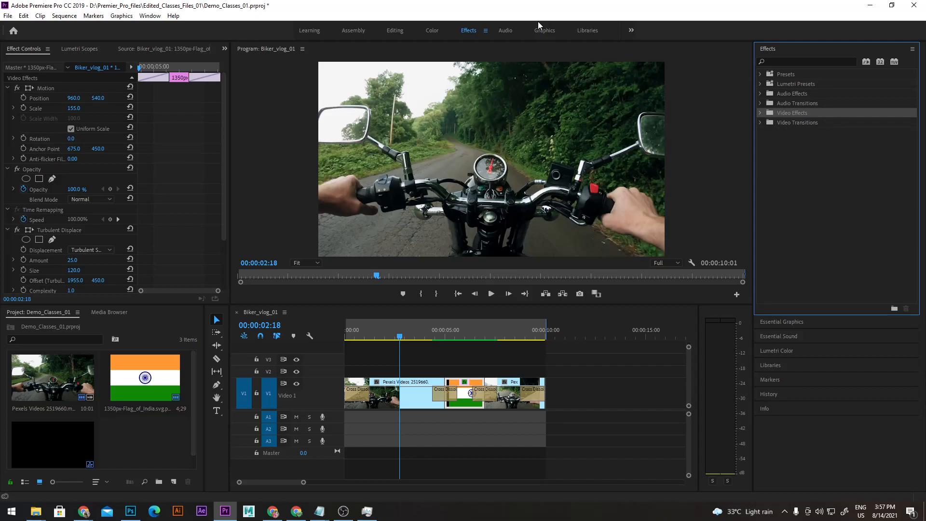
left_click(505, 29)
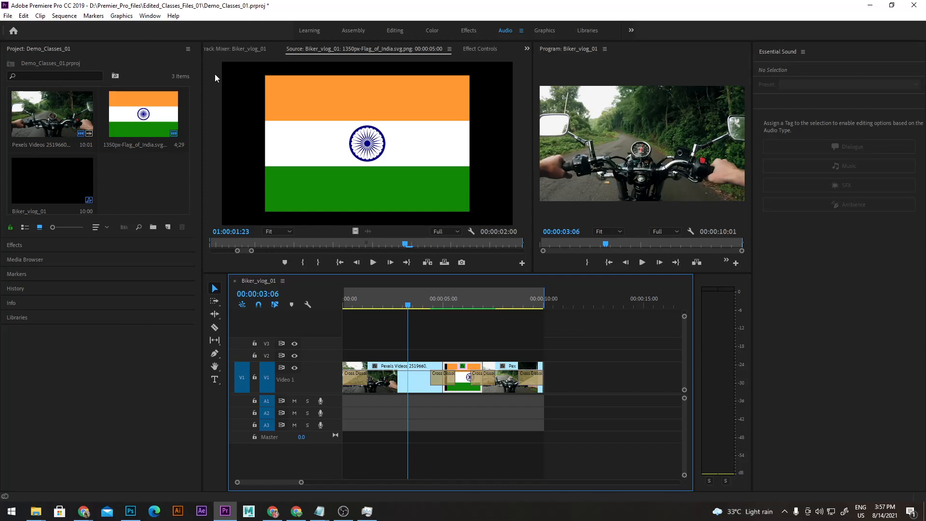
left_click(271, 51)
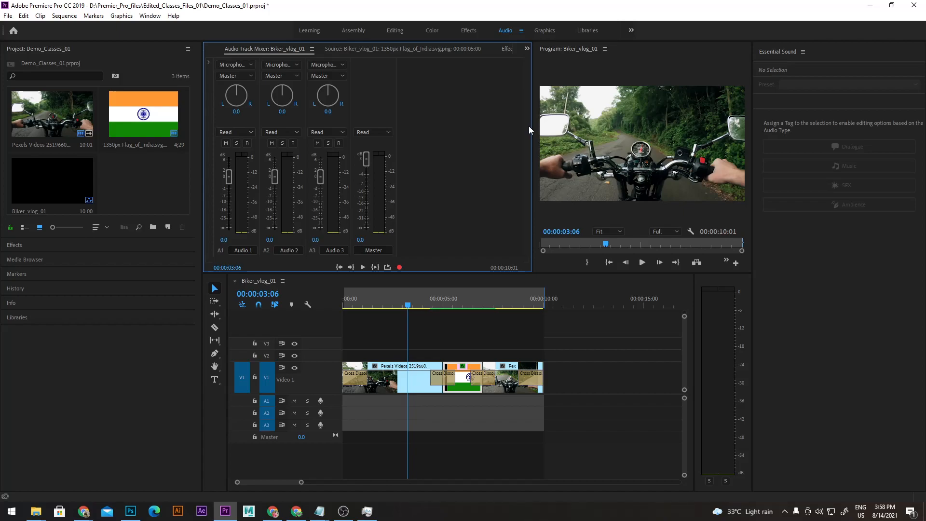
Switch to the Graphics workspace, try title templates on track V2, and move the COMING UP NEXT title to start at 00:00:03:15
left_click(543, 30)
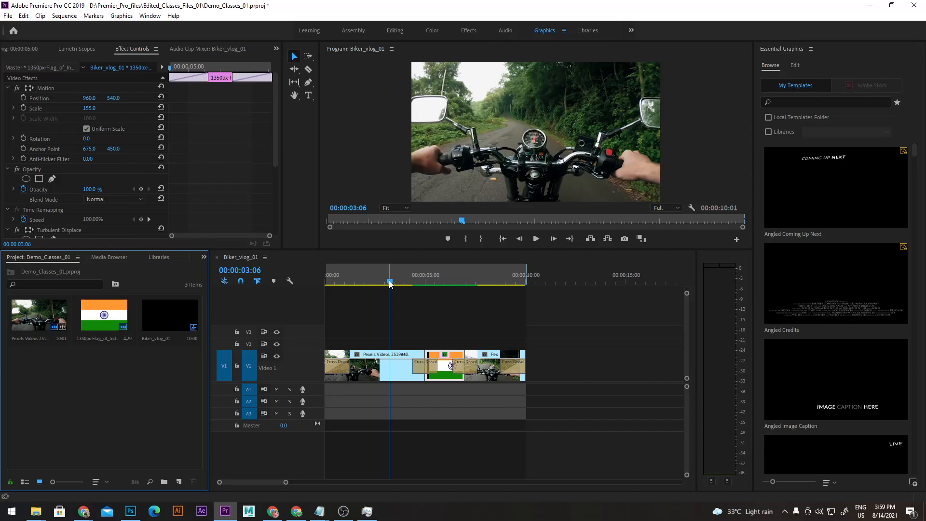
left_click_drag(835, 284, 363, 345)
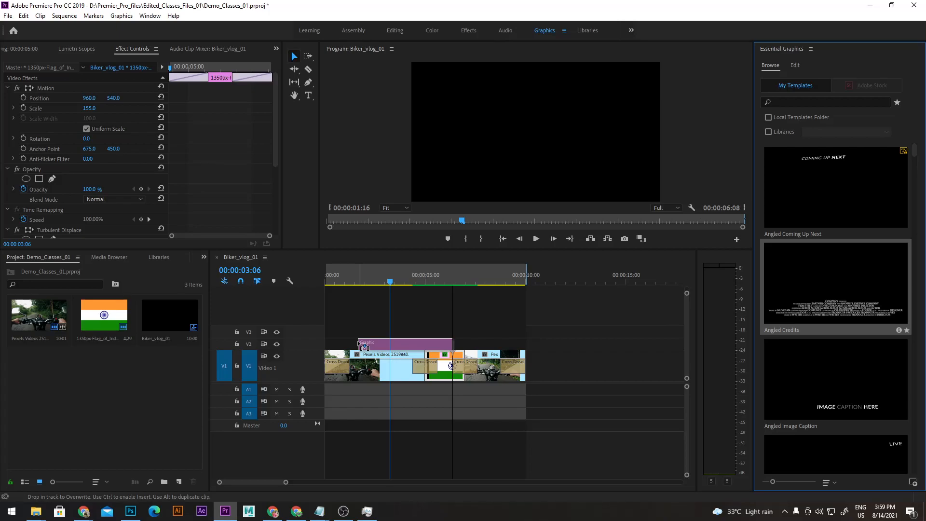
left_click_drag(364, 346, 332, 347)
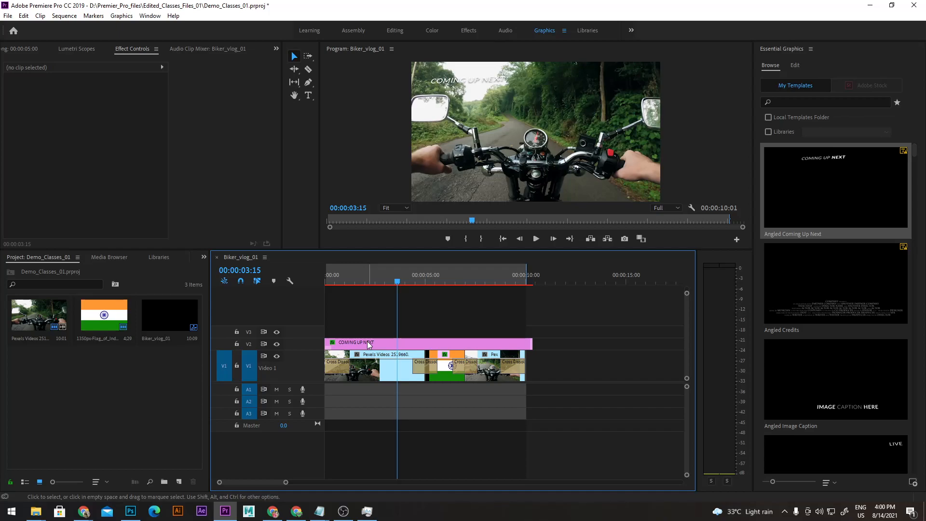
left_click_drag(368, 343, 441, 344)
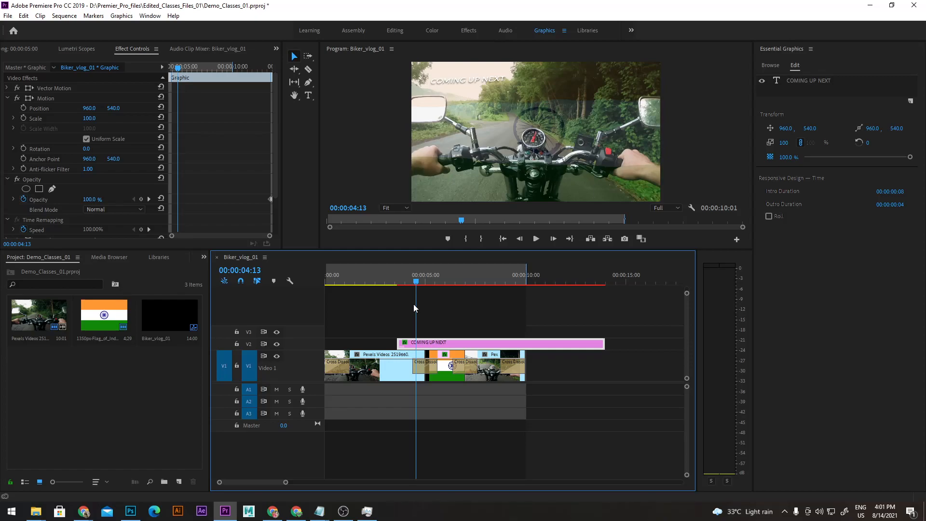
Add the text "Independence" below the COMING UP NEXT title in the same graphic at 00:00:08:06
left_click(491, 283)
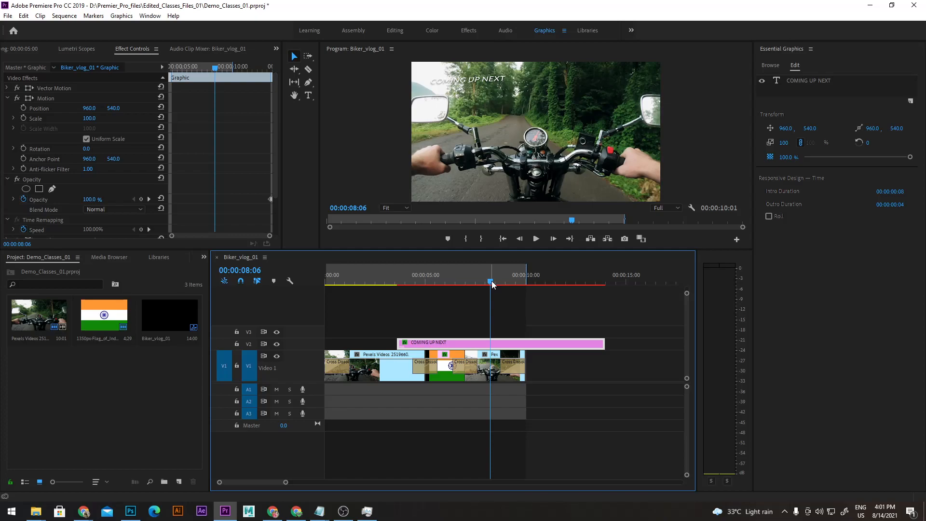
key("t")
left_click(505, 109)
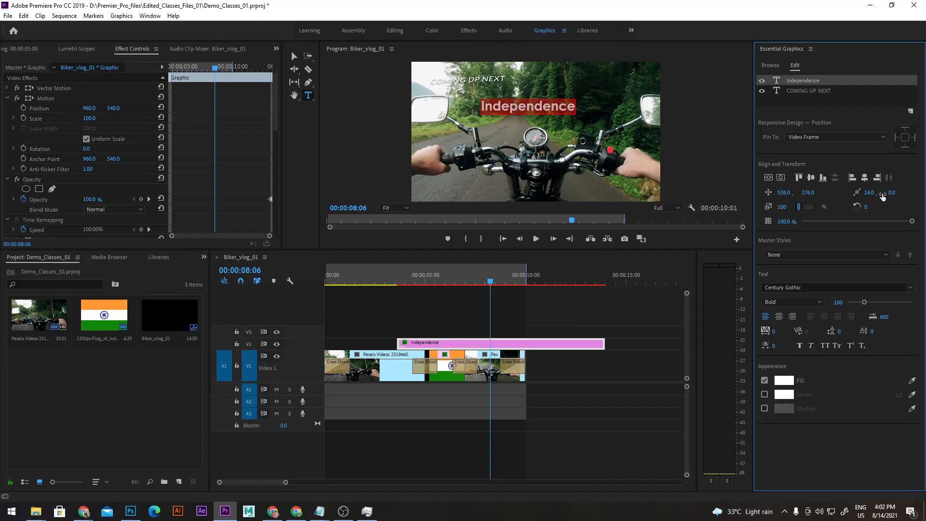
Undo the trial anchor point changes on the "Independence" text and center the text in the frame
key("ctrl+z")
key("ctrl+z")
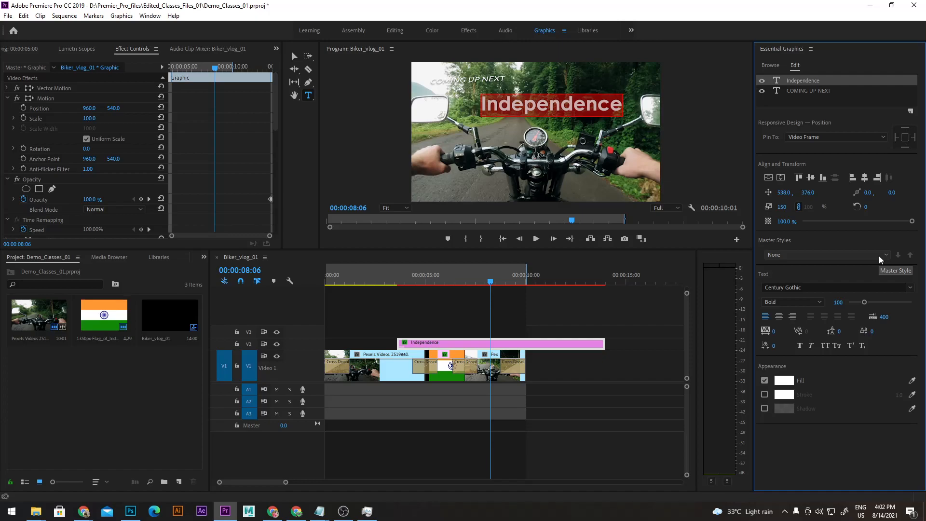
left_click(773, 180)
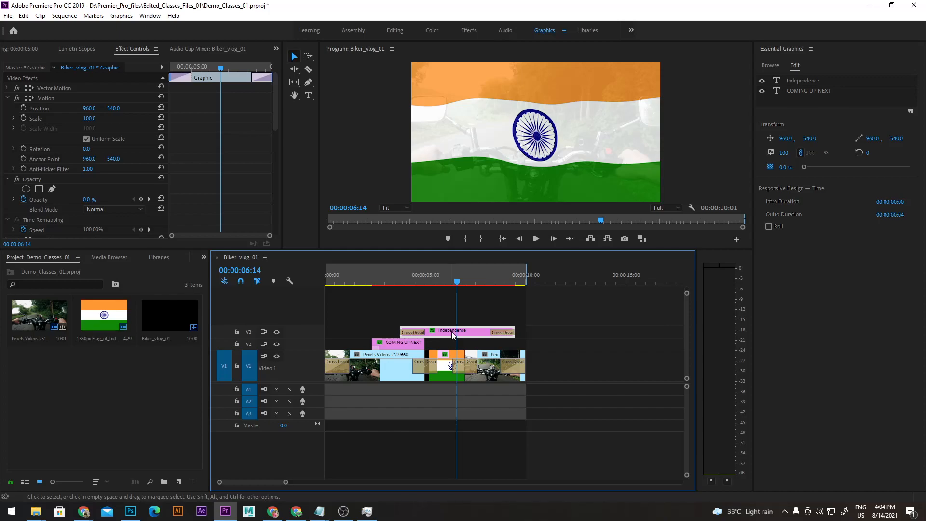
Replace the "Independence" title with "Happy Indenpendencsday" over the flag at 00:00:06:14, scaled to 116, and save the project
double_click(452, 331)
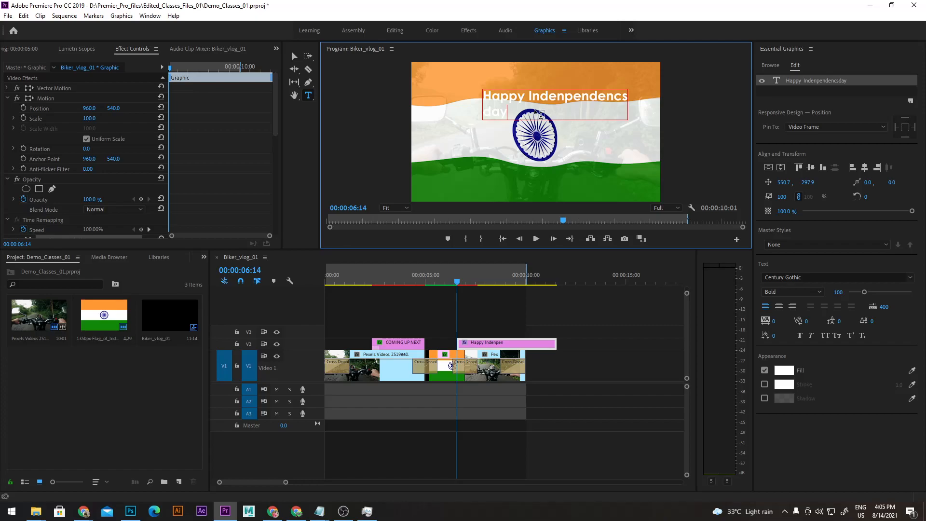
key("Escape")
key("ctrl+s")
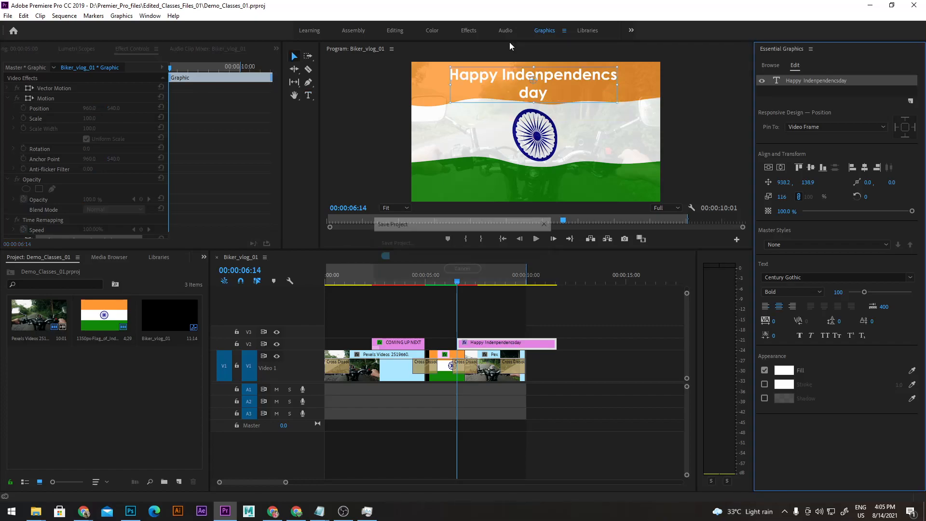